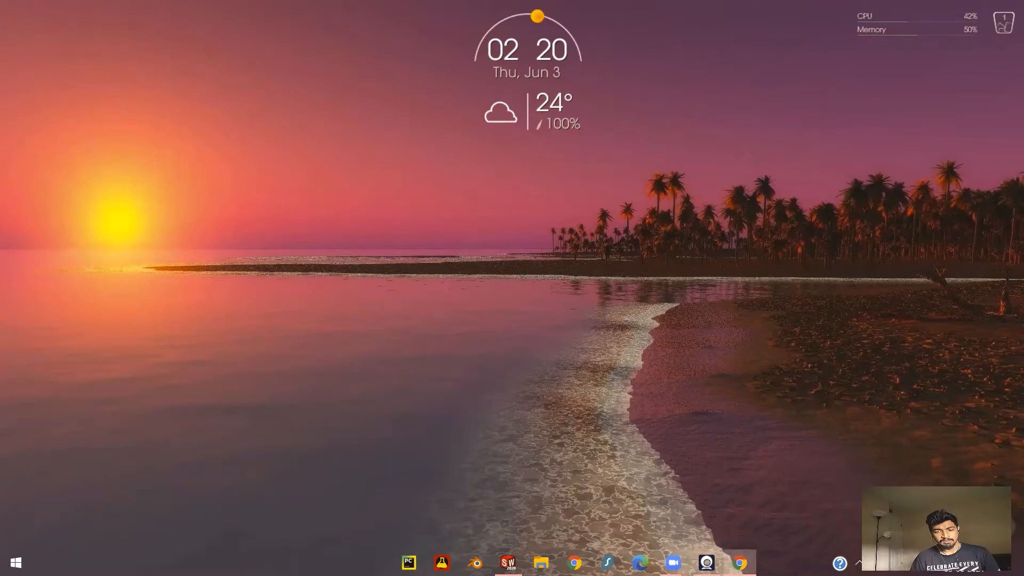
- Switch to the ZapWorks website in Chrome and view the download options for ZapWorks Studio 6 on the Downloads & SDKs page
{"action": "left_click", "coordinate": [740, 563]}
{"action": "left_click", "coordinate": [88, 167]}
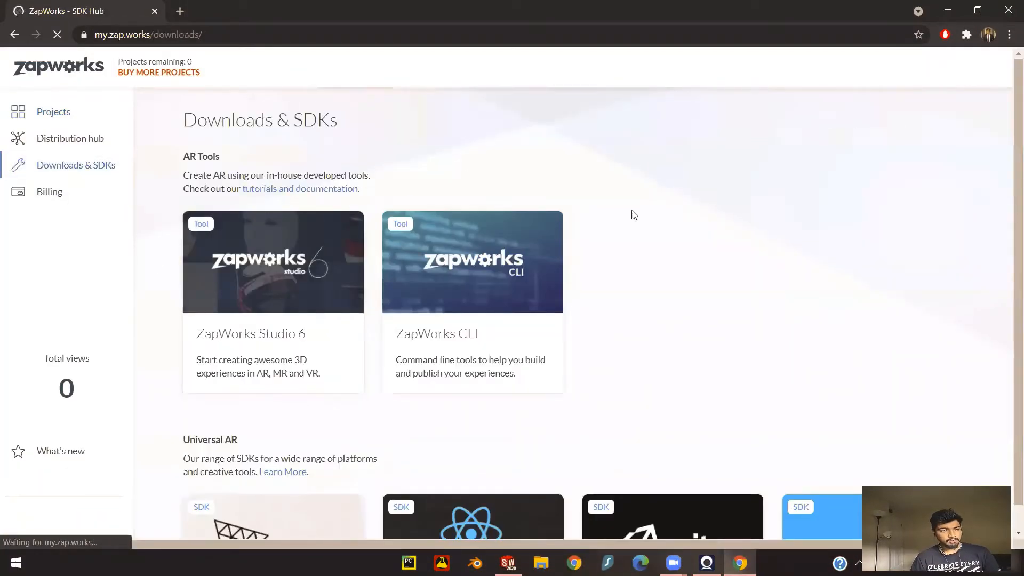
{"action": "mouse_move", "coordinate": [303, 295]}
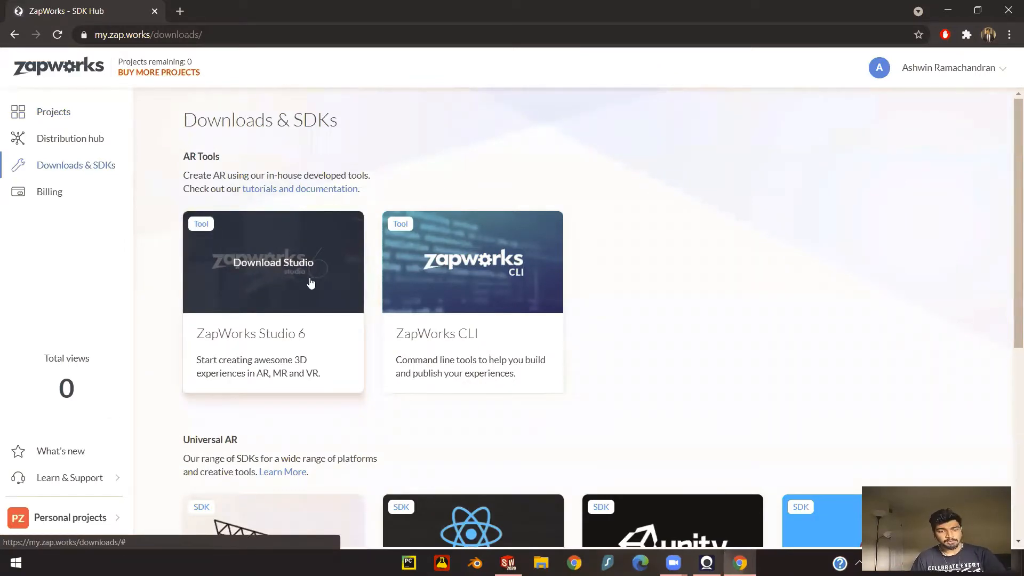
{"action": "left_click", "coordinate": [291, 294]}
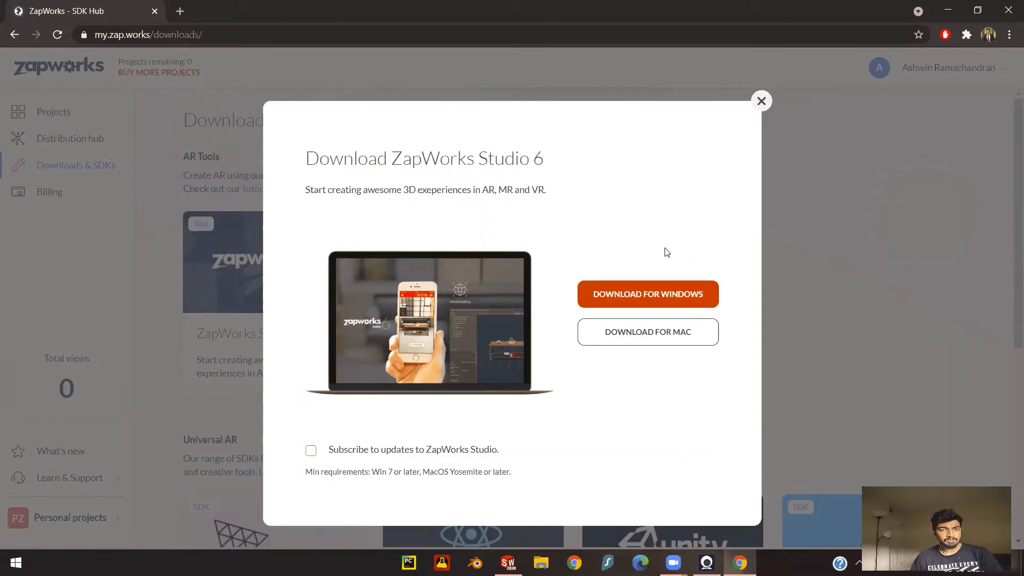
{"action": "left_click", "coordinate": [761, 102]}
{"action": "right_click", "coordinate": [542, 392]}
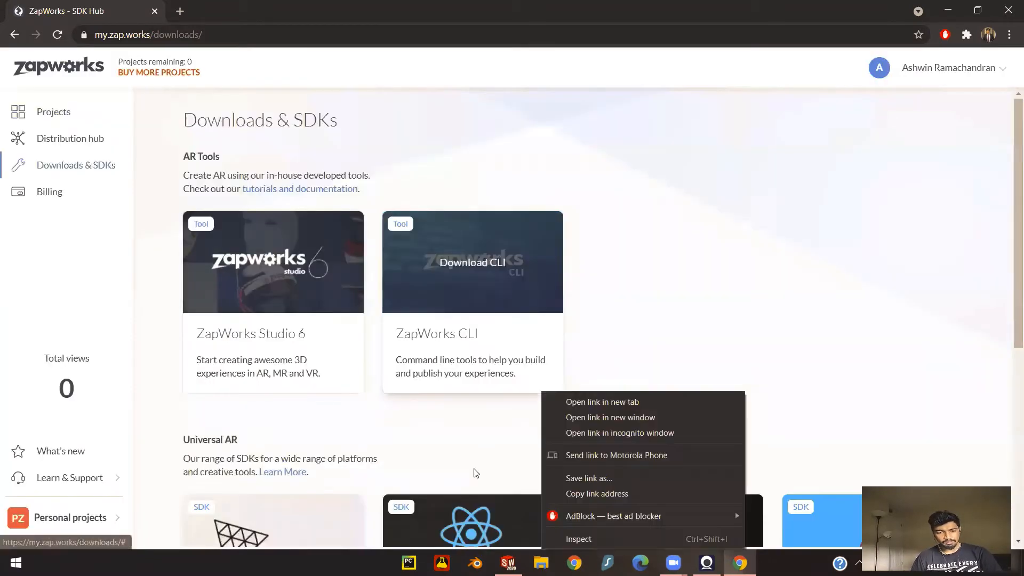
{"action": "left_click", "coordinate": [510, 429]}
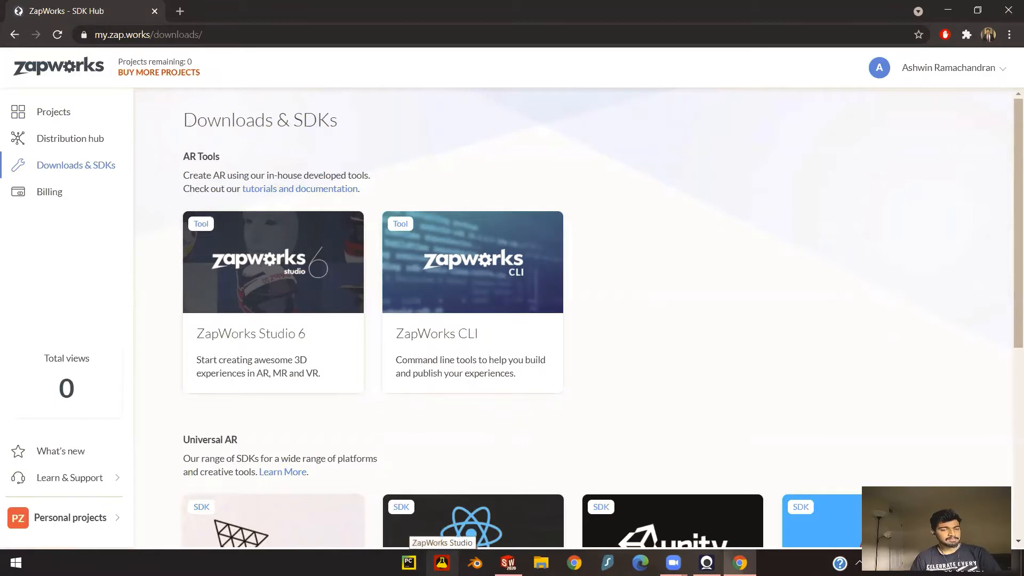
- Launch ZapWorks Studio and create a blank project named Engine Animation
{"action": "left_click", "coordinate": [443, 563]}
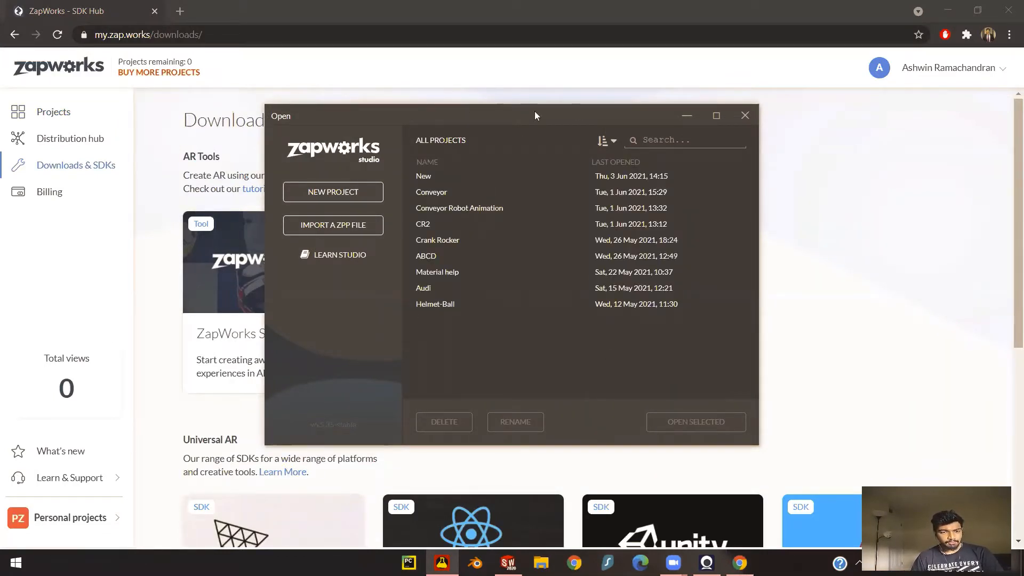
{"action": "left_click", "coordinate": [338, 195]}
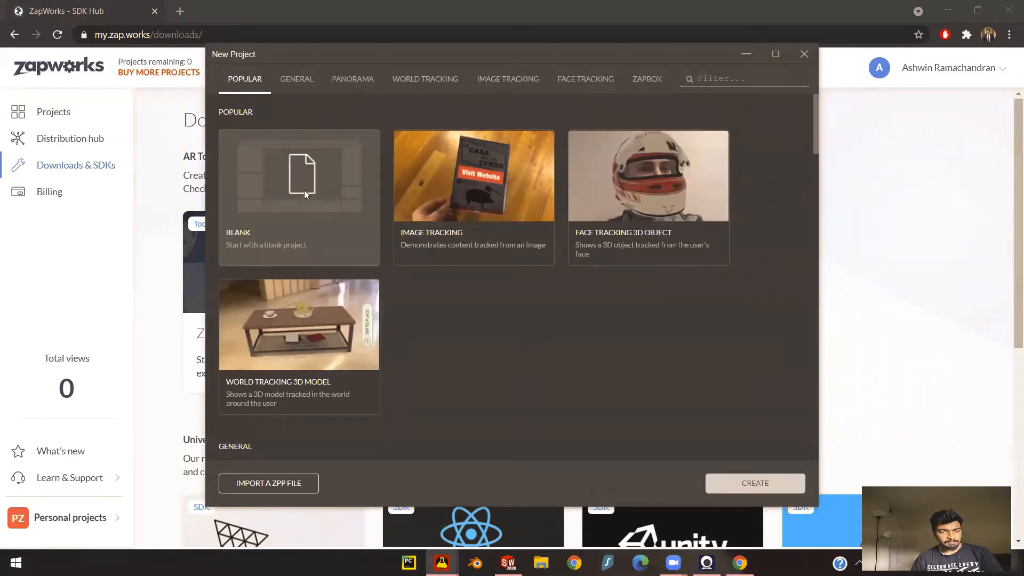
{"action": "left_click", "coordinate": [749, 482]}
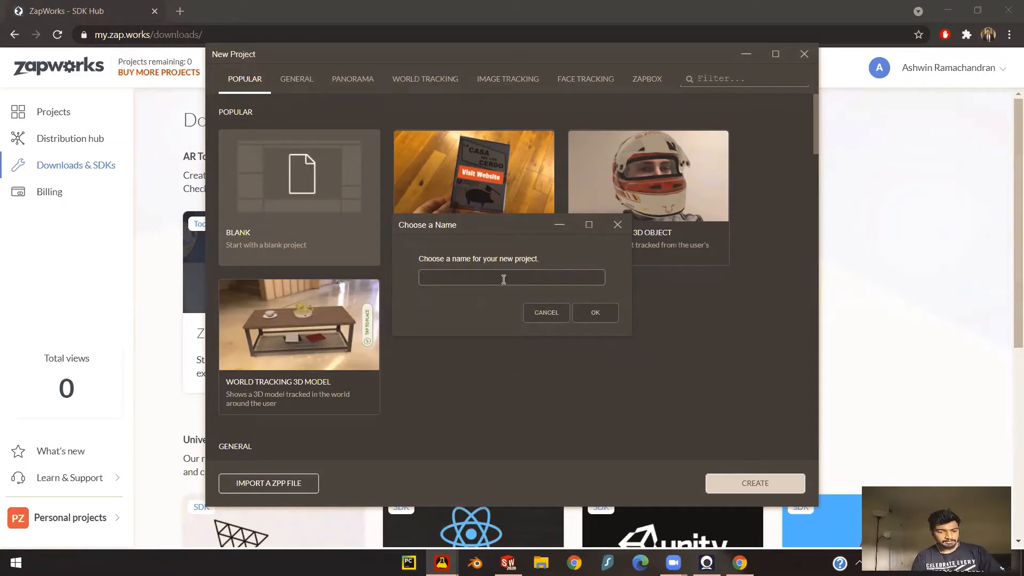
{"action": "type", "text": "E"}
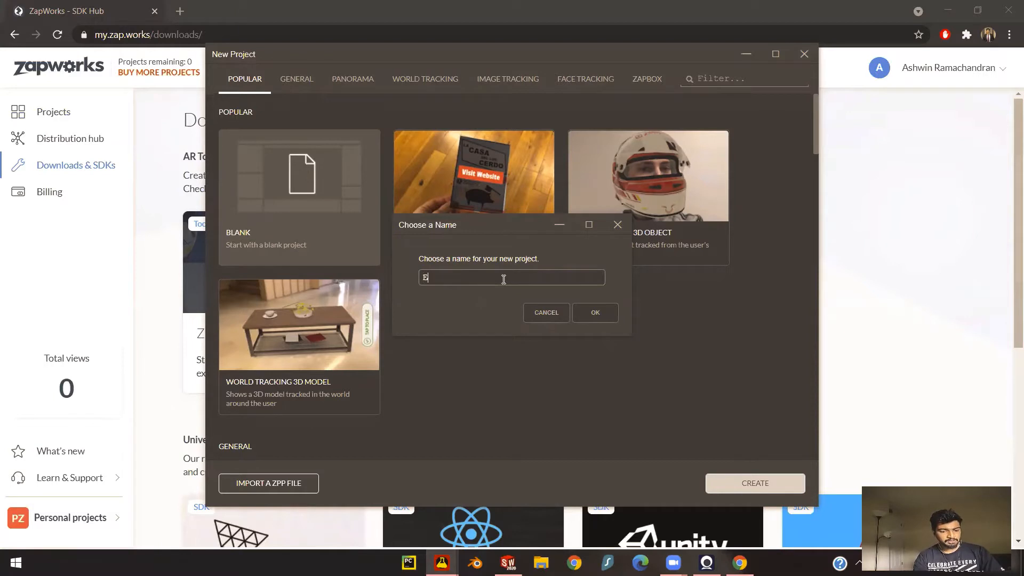
{"action": "type", "text": "ngine Animation"}
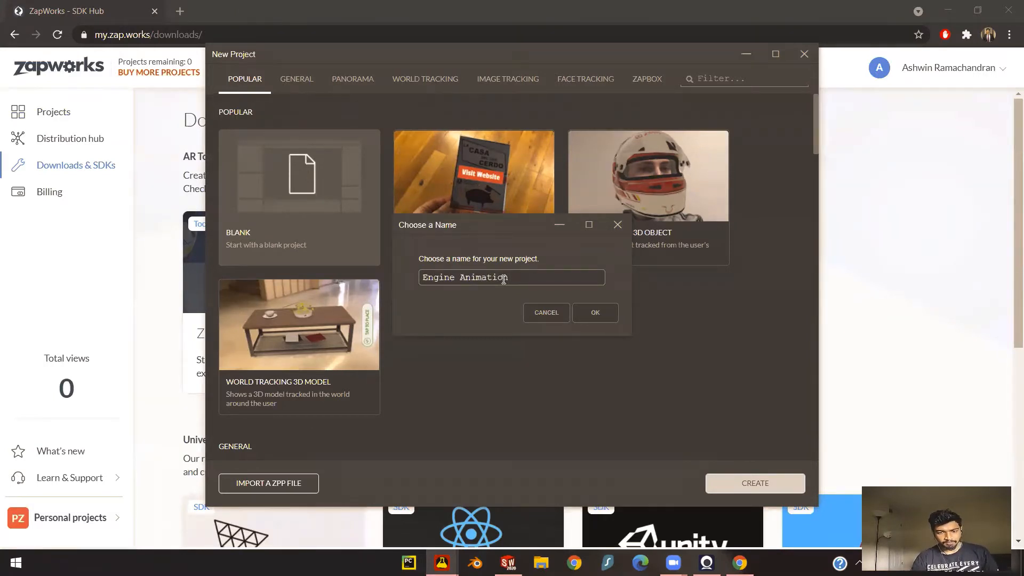
{"action": "left_click", "coordinate": [594, 315]}
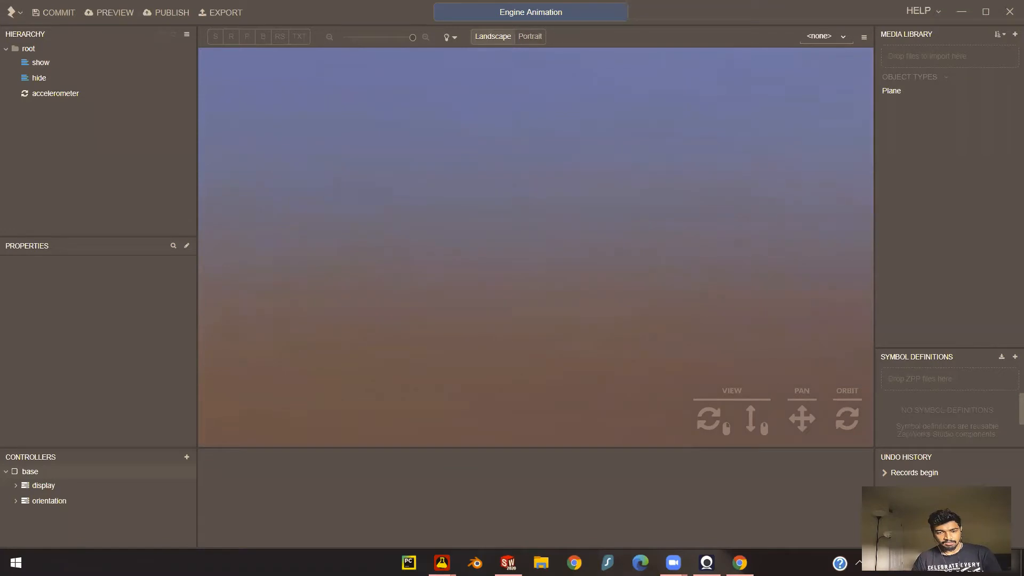
{"action": "mouse_move", "coordinate": [709, 418]}
{"action": "left_mouse_down"}
{"action": "mouse_move", "coordinate": [712, 453]}
{"action": "mouse_move", "coordinate": [715, 422]}
{"action": "left_mouse_up"}
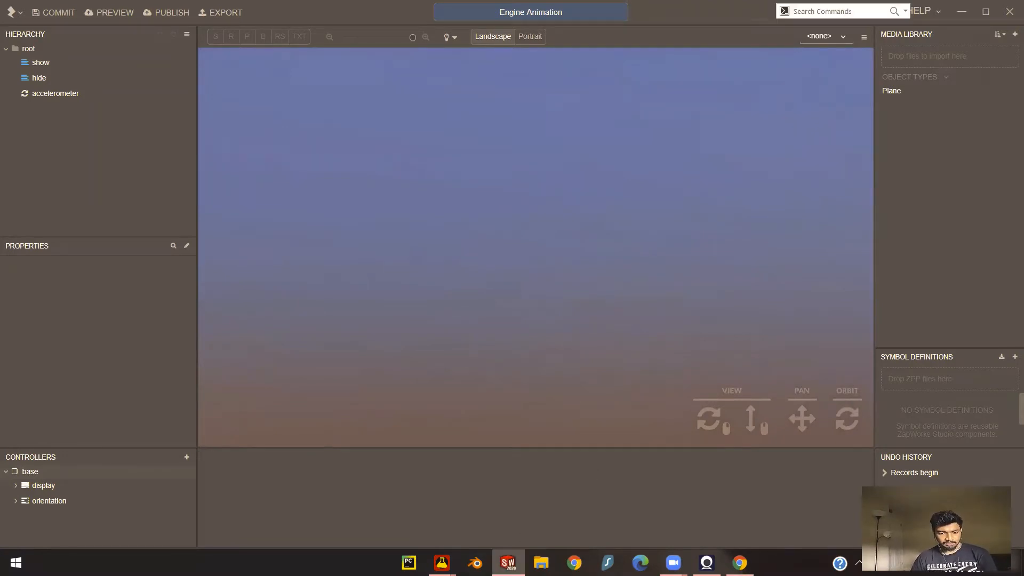
- Switch to SOLIDWORKS and view the SimLab GLTF Exporter's export settings for the engine assembly
{"action": "left_click", "coordinate": [508, 563]}
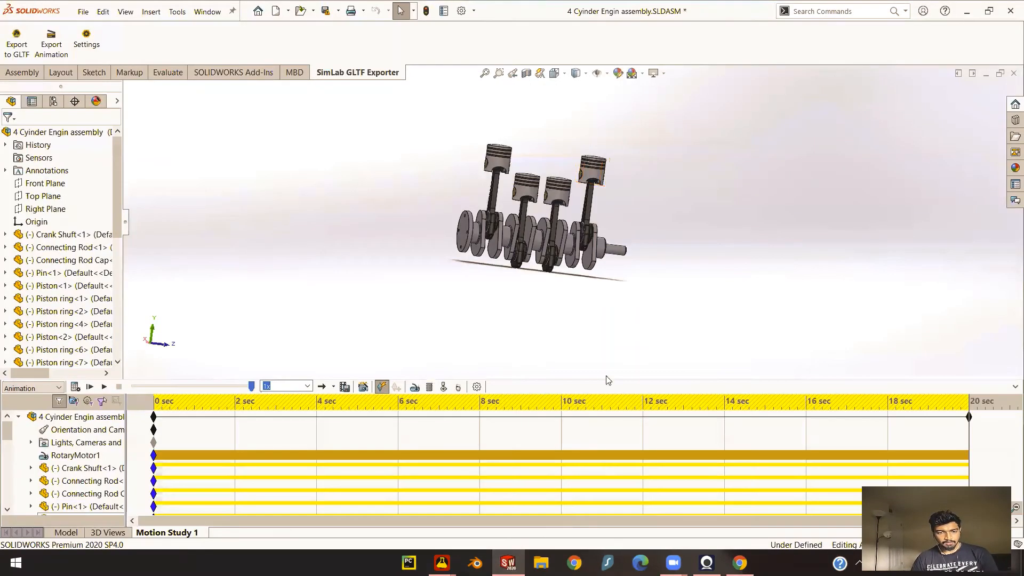
{"action": "middle_click_drag", "start_coordinate": [632, 179], "coordinate": [760, 341]}
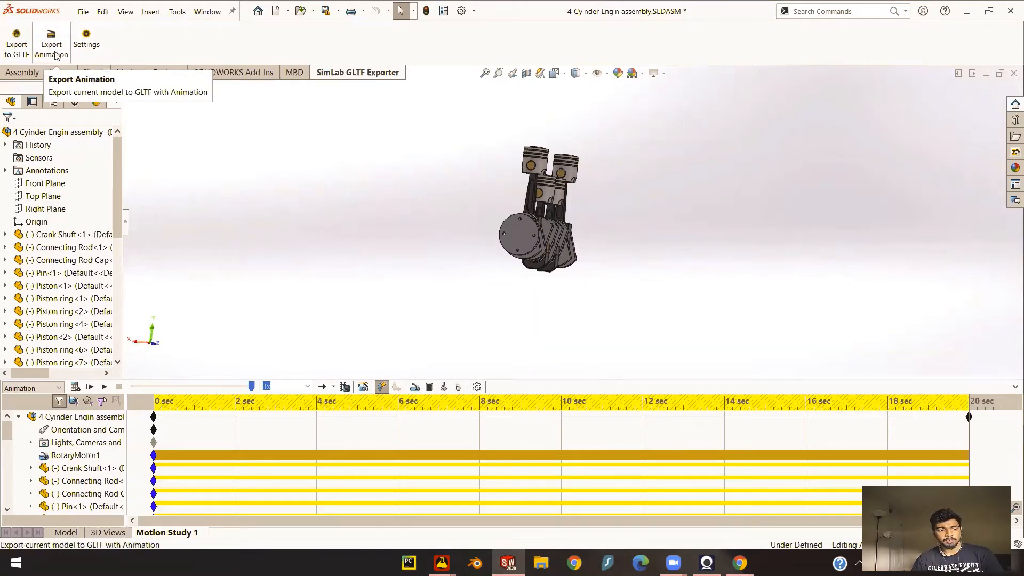
{"action": "left_click", "coordinate": [89, 42]}
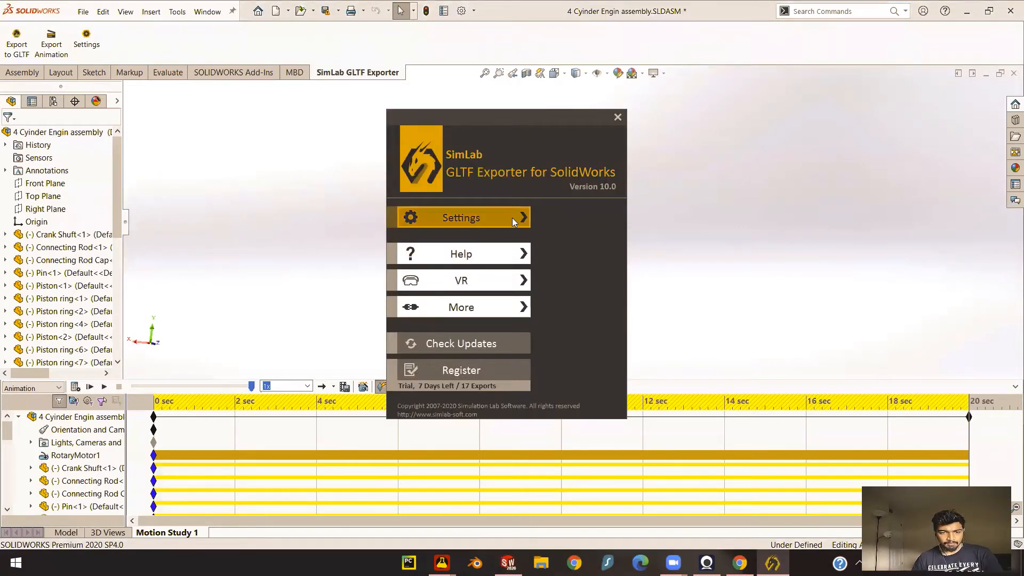
{"action": "left_click", "coordinate": [512, 218]}
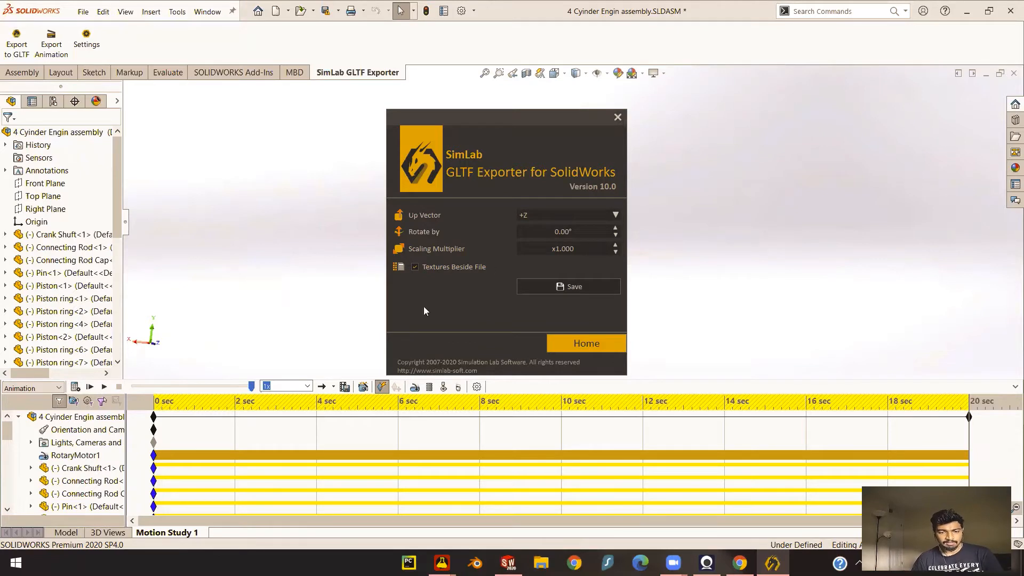
{"action": "left_click", "coordinate": [617, 118]}
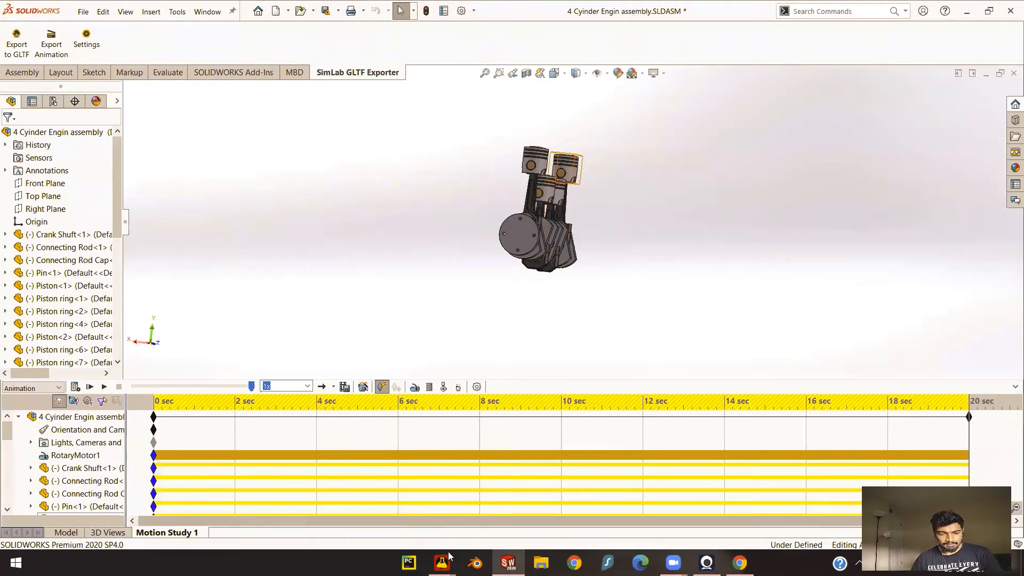
- Return to the Engine Animation project in ZapWorks Studio and add the World Tracking: Ground Placement symbol under its default name
{"action": "mouse_move", "coordinate": [441, 563]}
{"action": "left_click", "coordinate": [515, 496]}
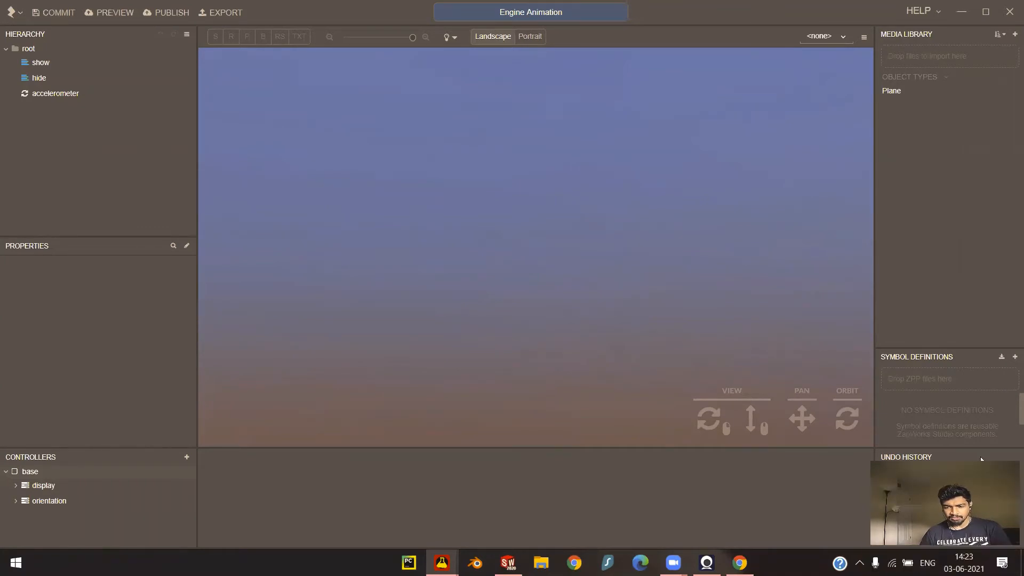
{"action": "left_click", "coordinate": [1009, 358]}
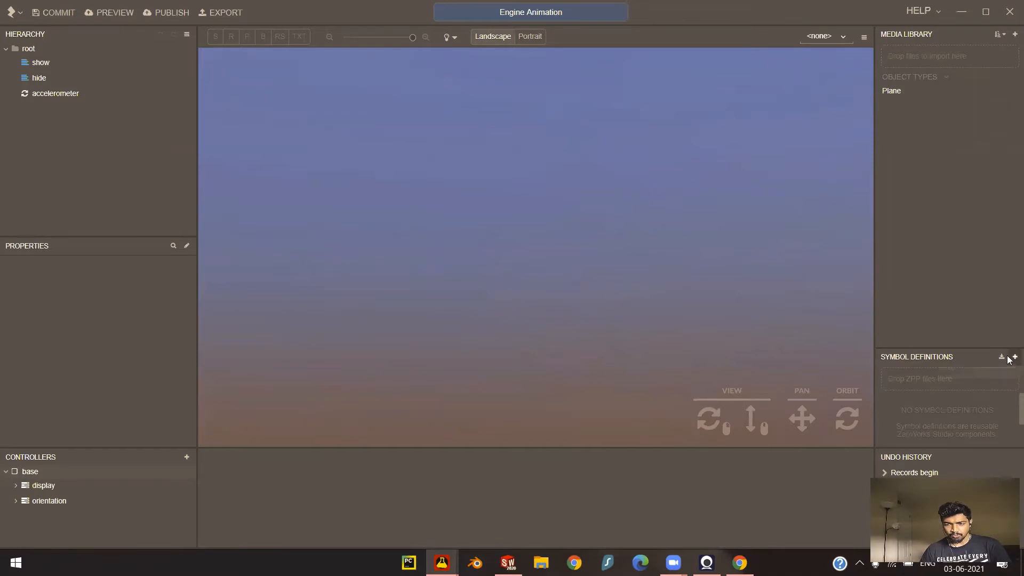
{"action": "scroll", "coordinate": [673, 291], "scroll_direction": "down", "scroll_amount": 3}
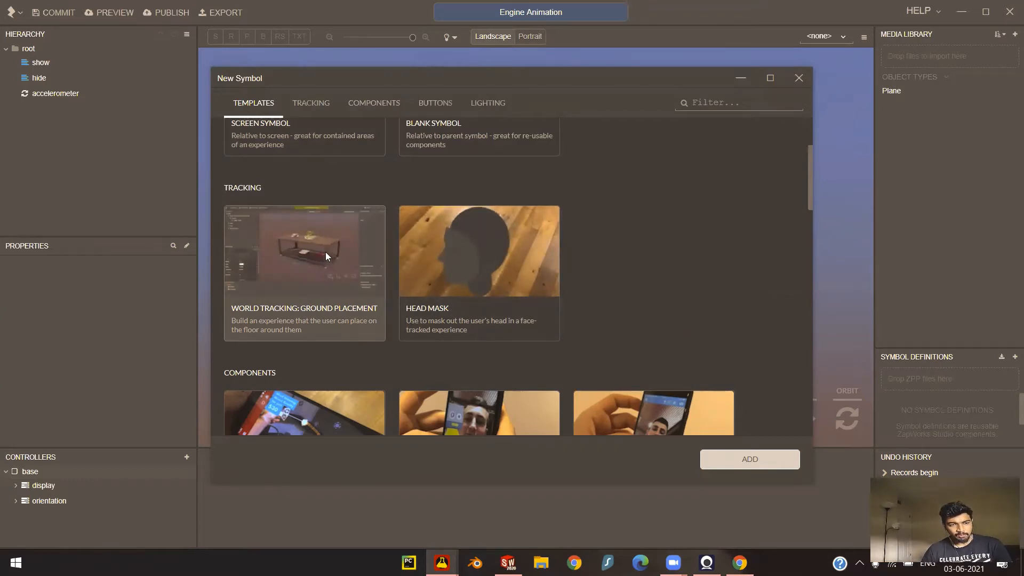
{"action": "left_click", "coordinate": [761, 461]}
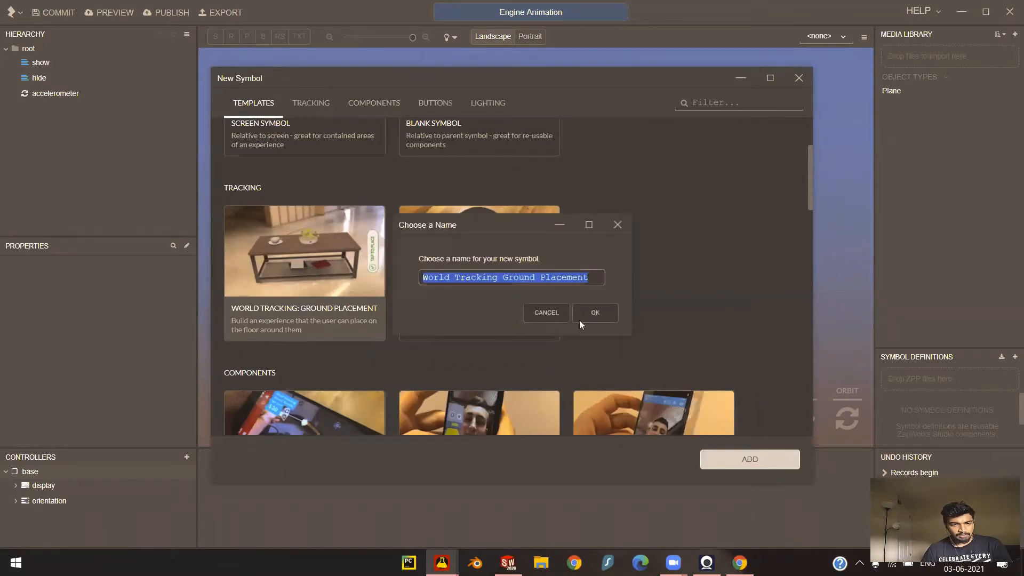
{"action": "left_click", "coordinate": [592, 312]}
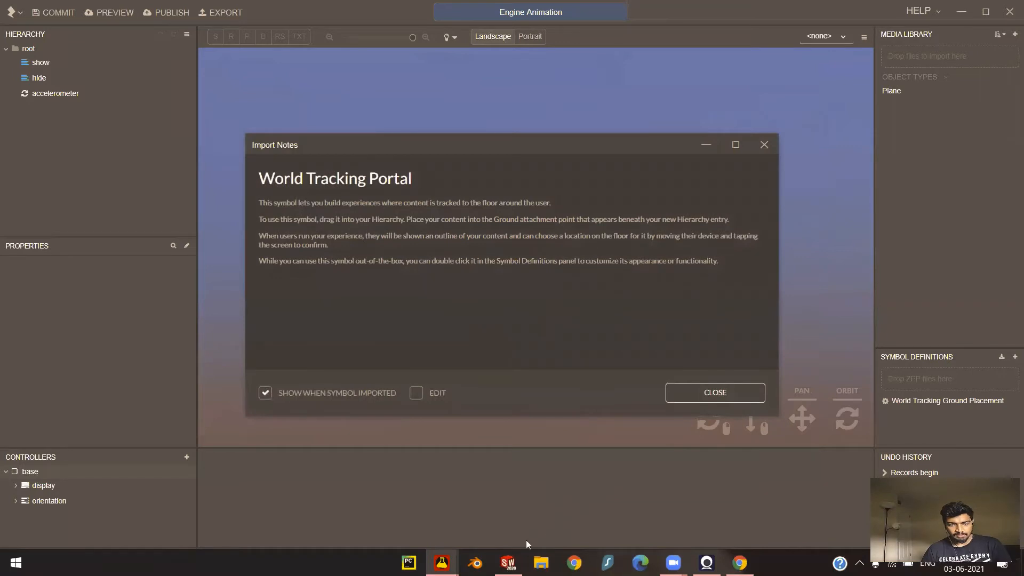
- Switch to SOLIDWORKS and close it without saving the modified engine assembly documents
{"action": "left_click", "coordinate": [508, 563]}
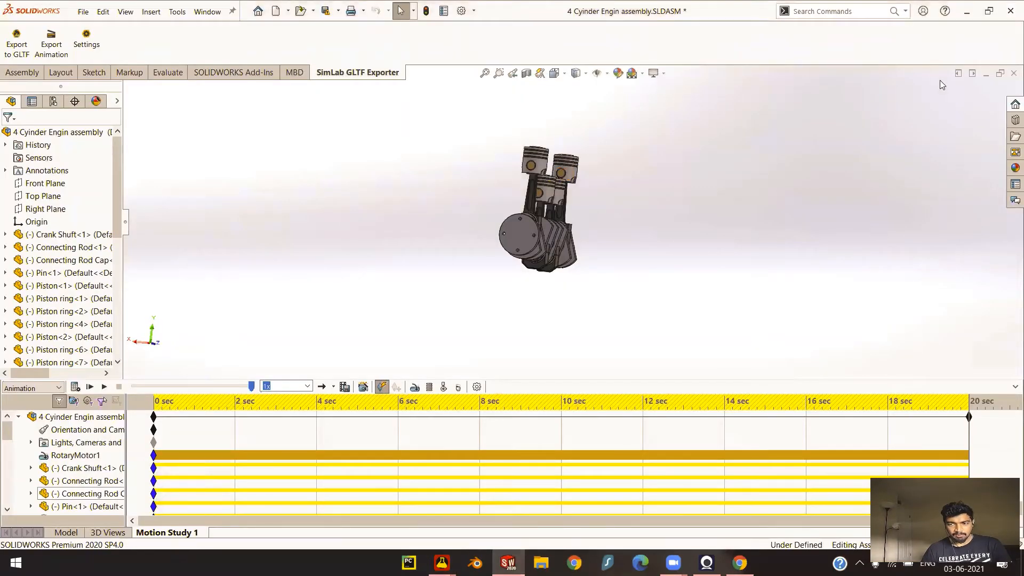
{"action": "left_click", "coordinate": [1010, 11]}
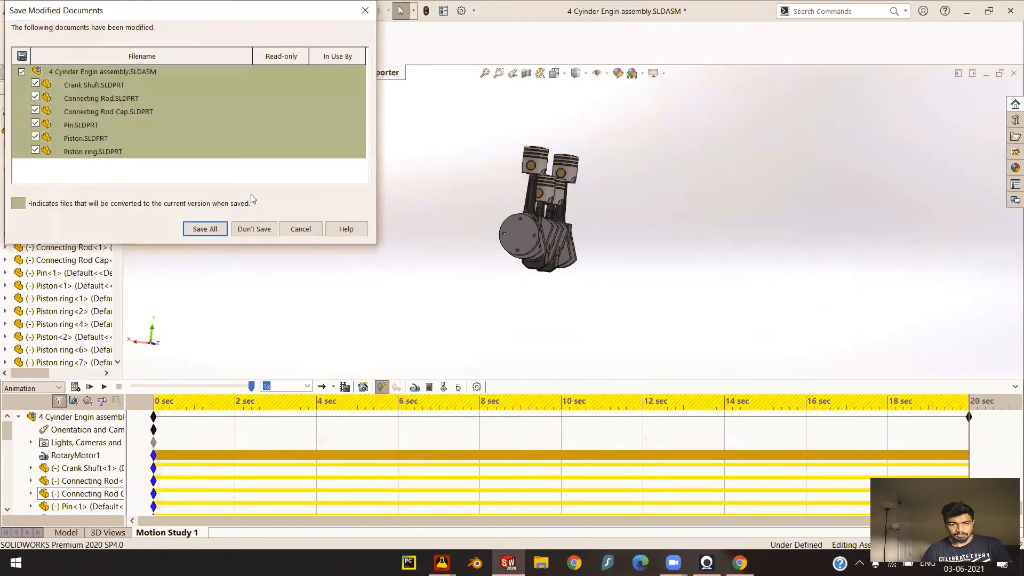
{"action": "left_click", "coordinate": [256, 232]}
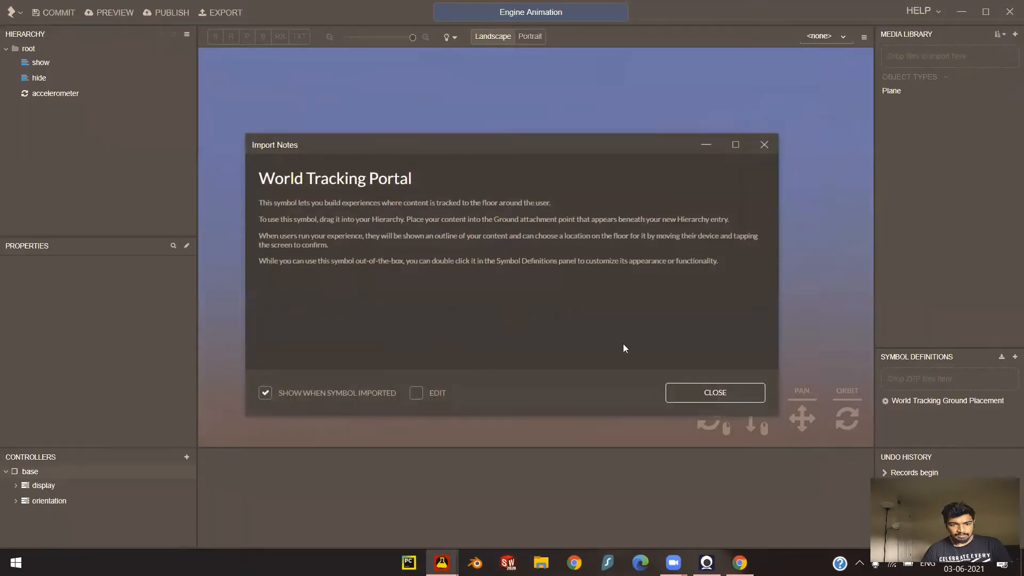
- Dismiss the import notes in ZapWorks Studio and add the Gravity Environment Light symbol under its default name
{"action": "left_click", "coordinate": [736, 390]}
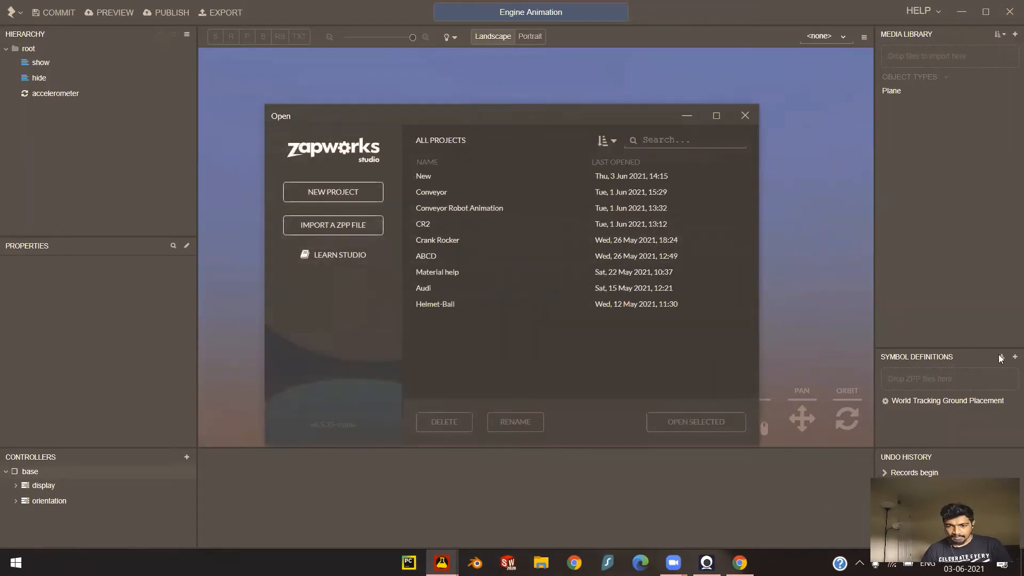
{"action": "left_click", "coordinate": [694, 116]}
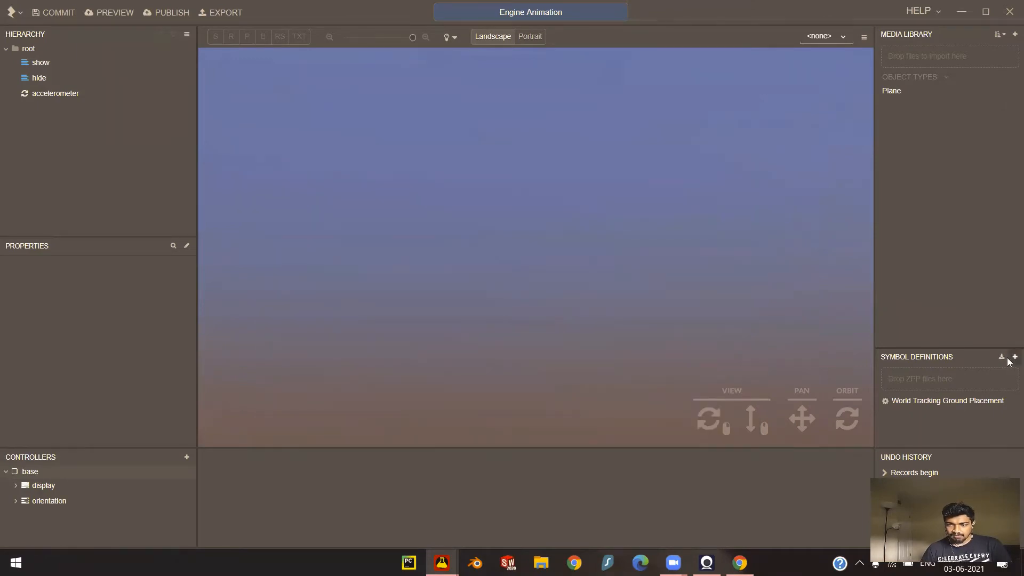
{"action": "left_click", "coordinate": [1015, 356]}
{"action": "scroll", "coordinate": [501, 281], "scroll_direction": "down", "scroll_amount": 20}
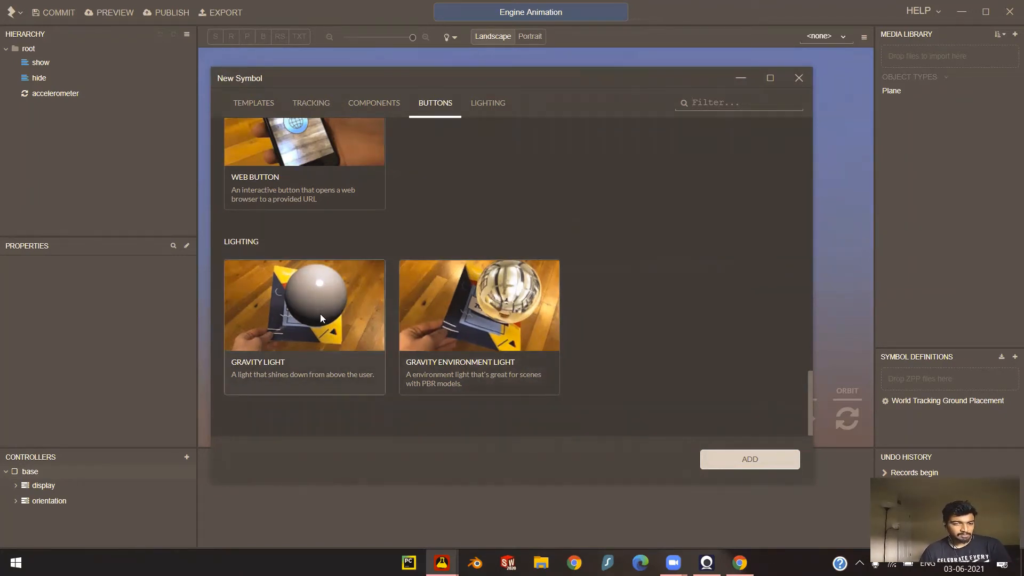
{"action": "left_click", "coordinate": [513, 318]}
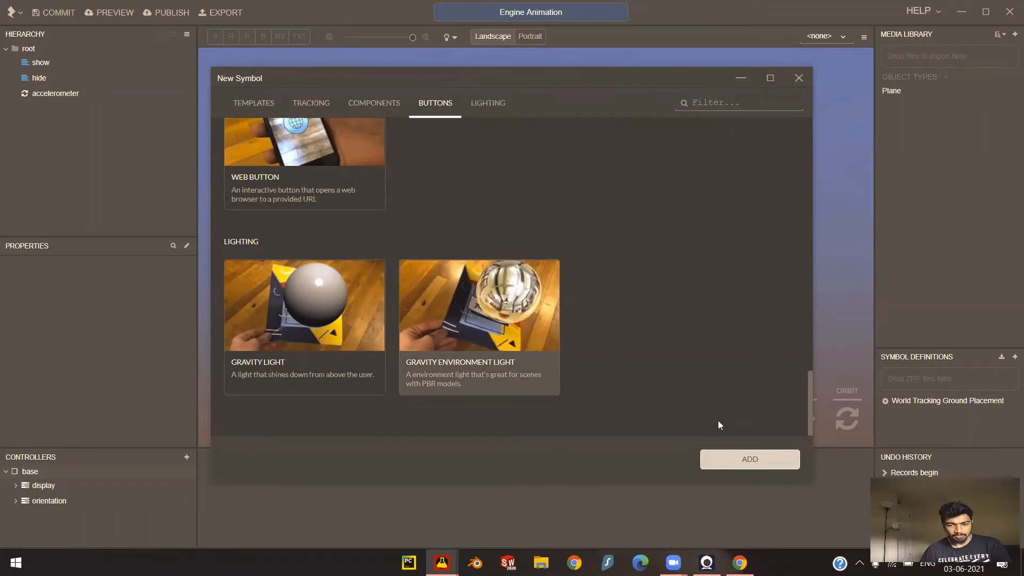
{"action": "left_click", "coordinate": [734, 462]}
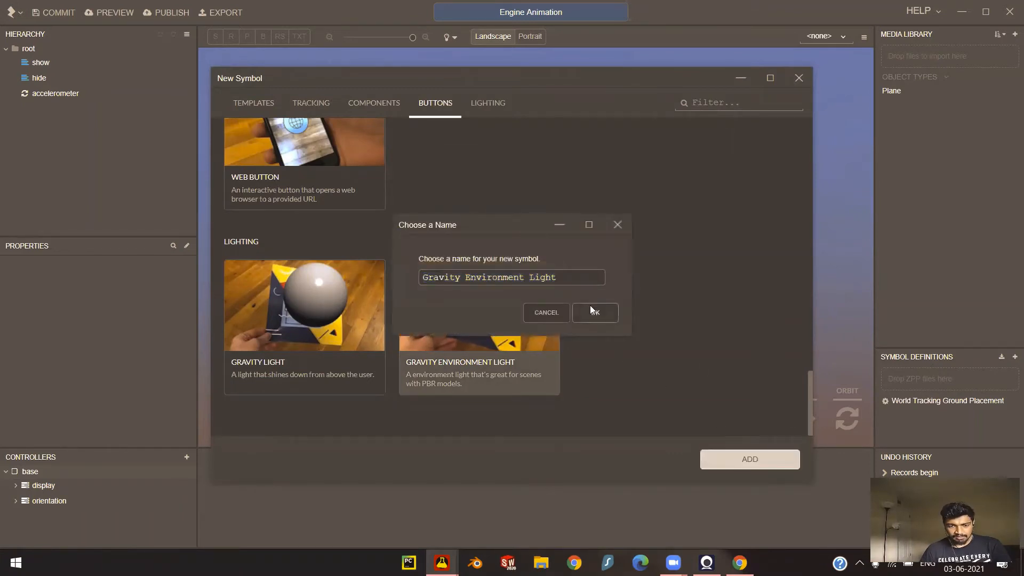
{"action": "left_click", "coordinate": [591, 309]}
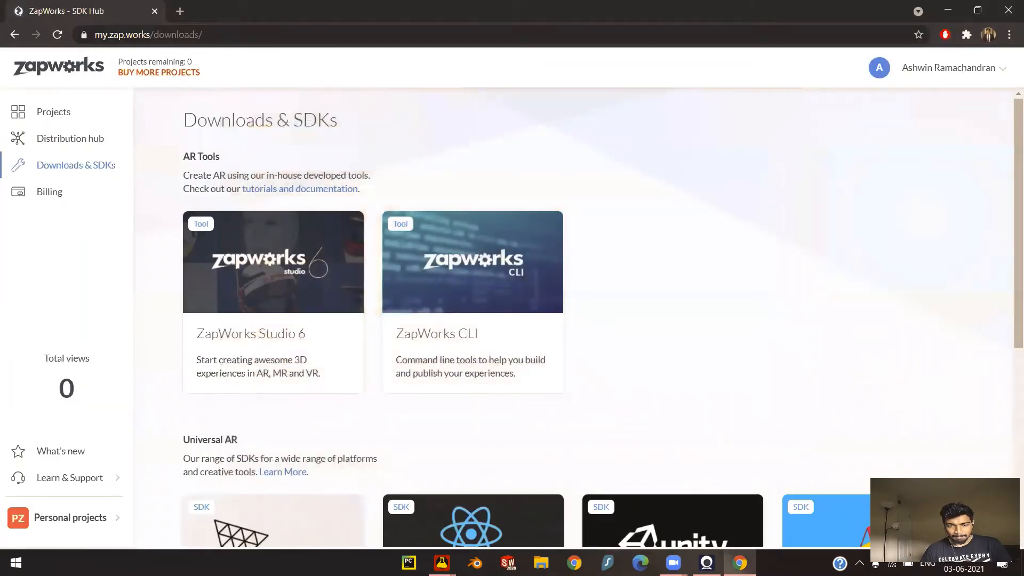
{"action": "mouse_move", "coordinate": [442, 562]}
{"action": "left_click", "coordinate": [493, 519]}
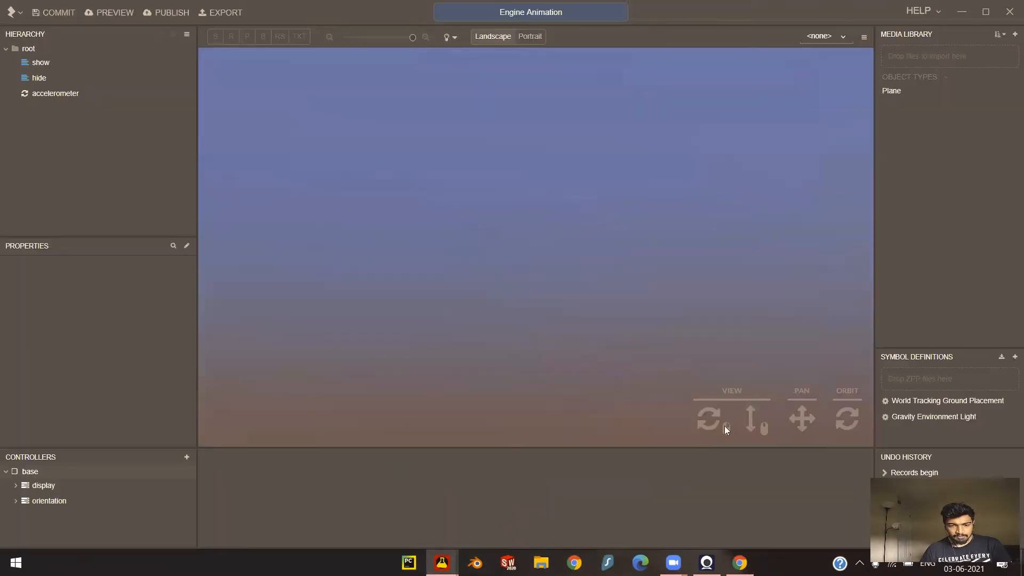
- Add the Target Manipulator component symbol under its default name and dismiss its import notes
{"action": "left_click", "coordinate": [1009, 357]}
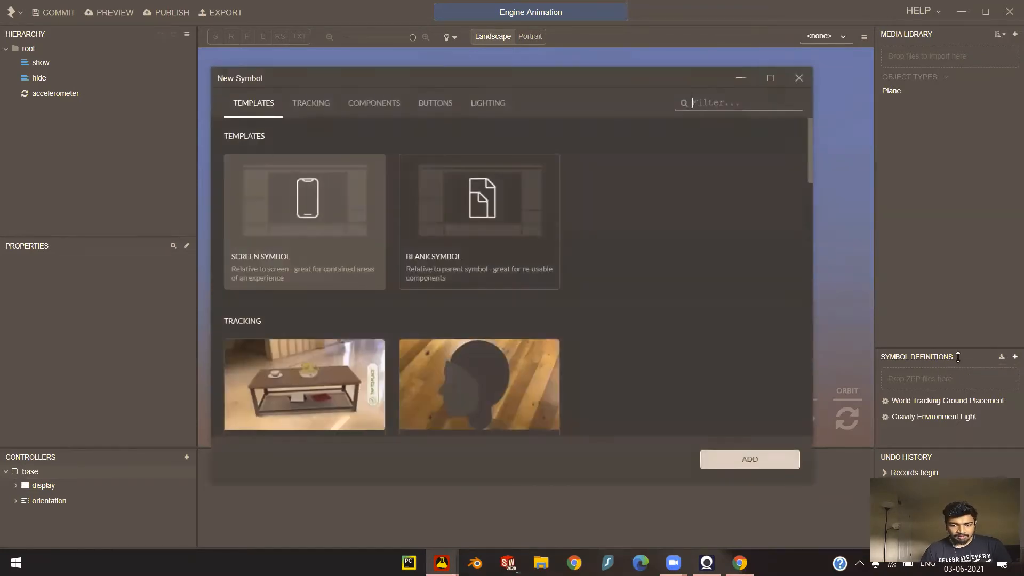
{"action": "scroll", "coordinate": [586, 283], "scroll_direction": "down", "scroll_amount": 9}
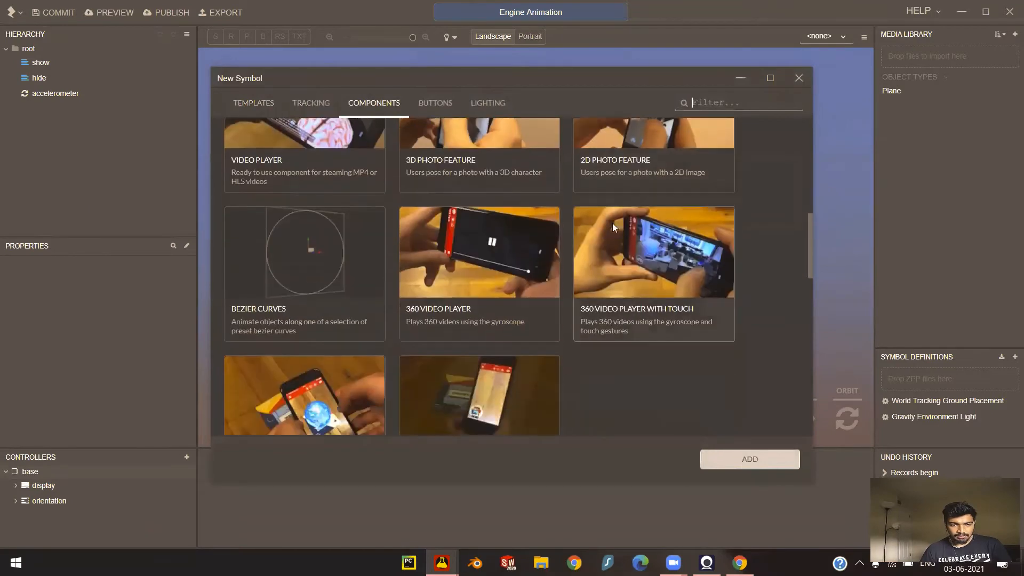
{"action": "scroll", "coordinate": [563, 194], "scroll_direction": "down", "scroll_amount": 5}
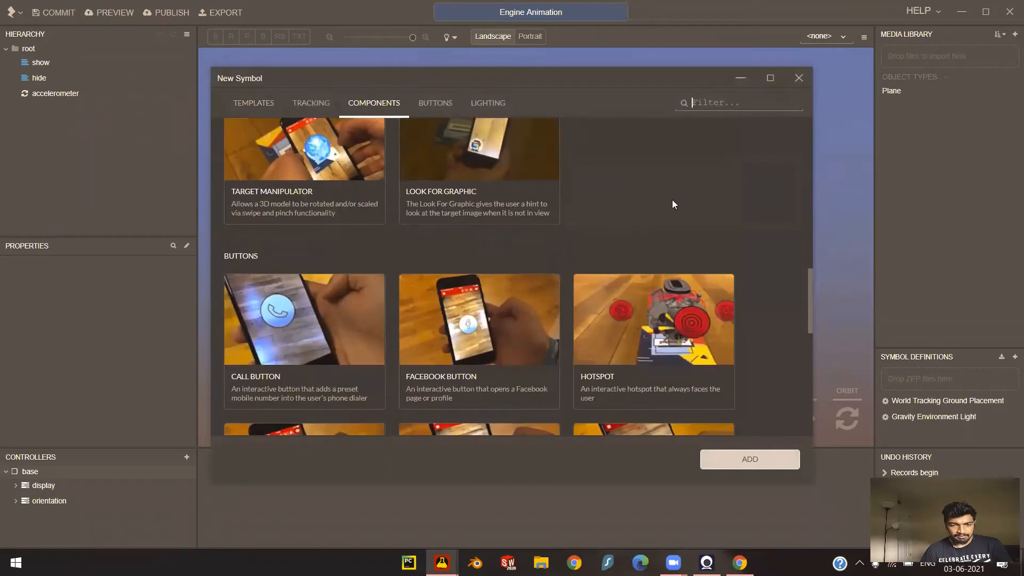
{"action": "scroll", "coordinate": [689, 195], "scroll_direction": "down", "scroll_amount": 7}
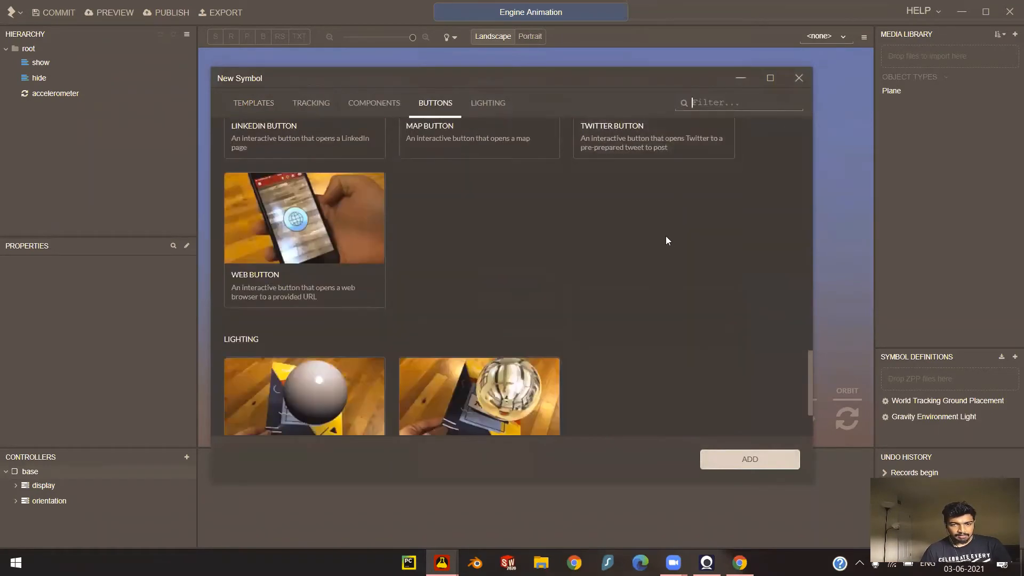
{"action": "scroll", "coordinate": [640, 239], "scroll_direction": "up", "scroll_amount": 7}
{"action": "scroll", "coordinate": [627, 244], "scroll_direction": "down", "scroll_amount": 5}
{"action": "scroll", "coordinate": [626, 244], "scroll_direction": "up", "scroll_amount": 6}
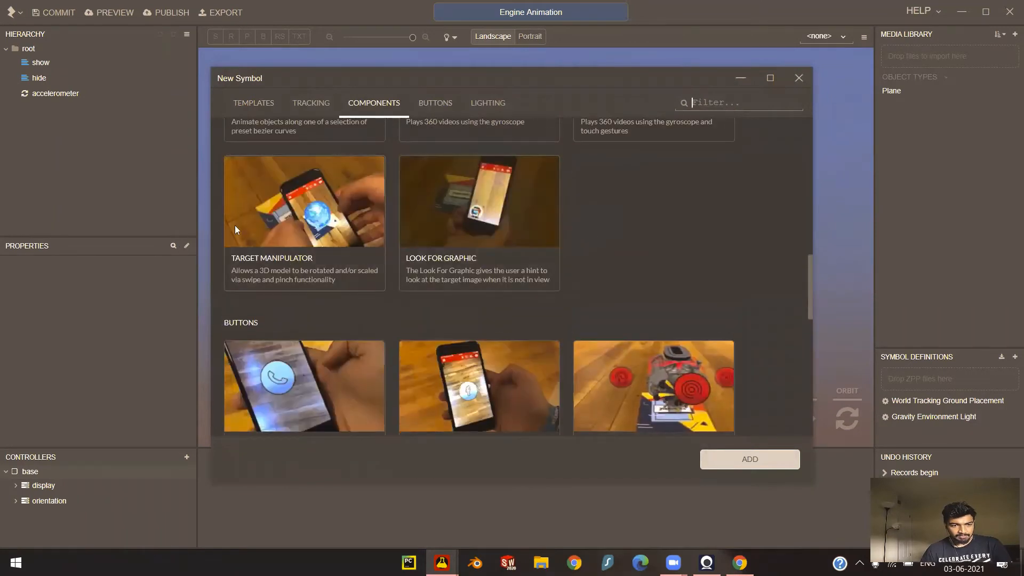
{"action": "scroll", "coordinate": [599, 213], "scroll_direction": "up", "scroll_amount": 1}
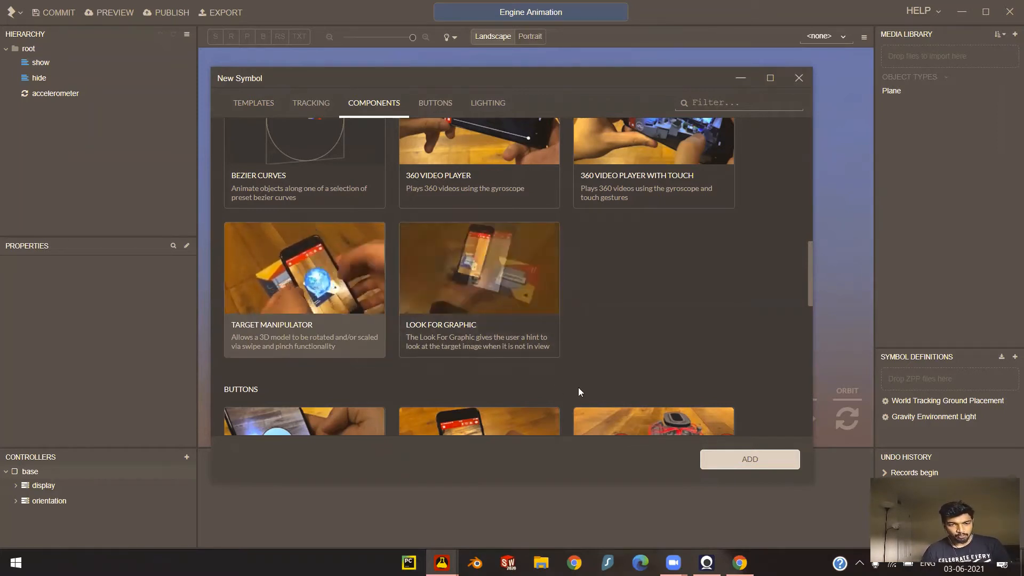
{"action": "left_click", "coordinate": [754, 459]}
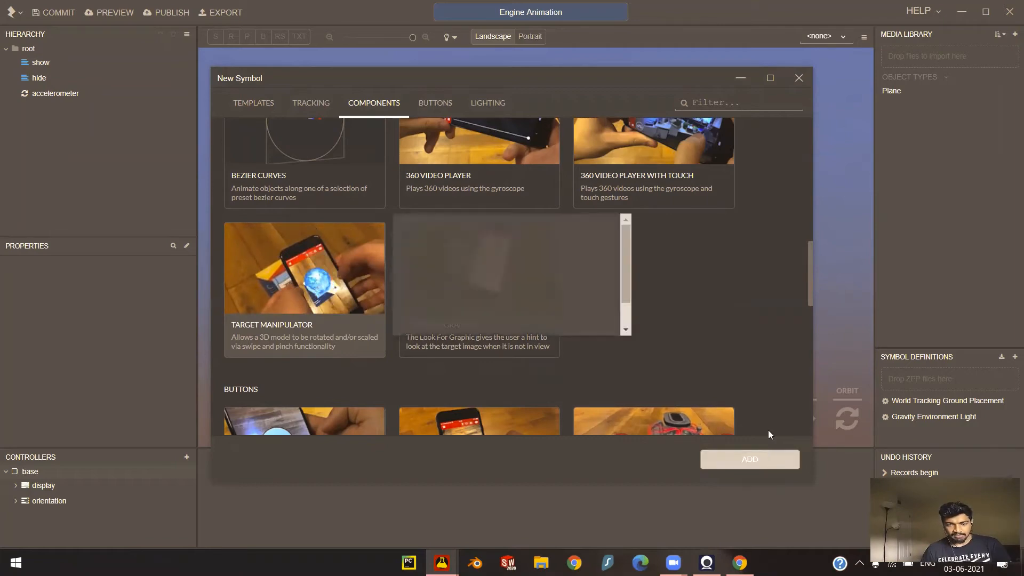
{"action": "left_click", "coordinate": [607, 305]}
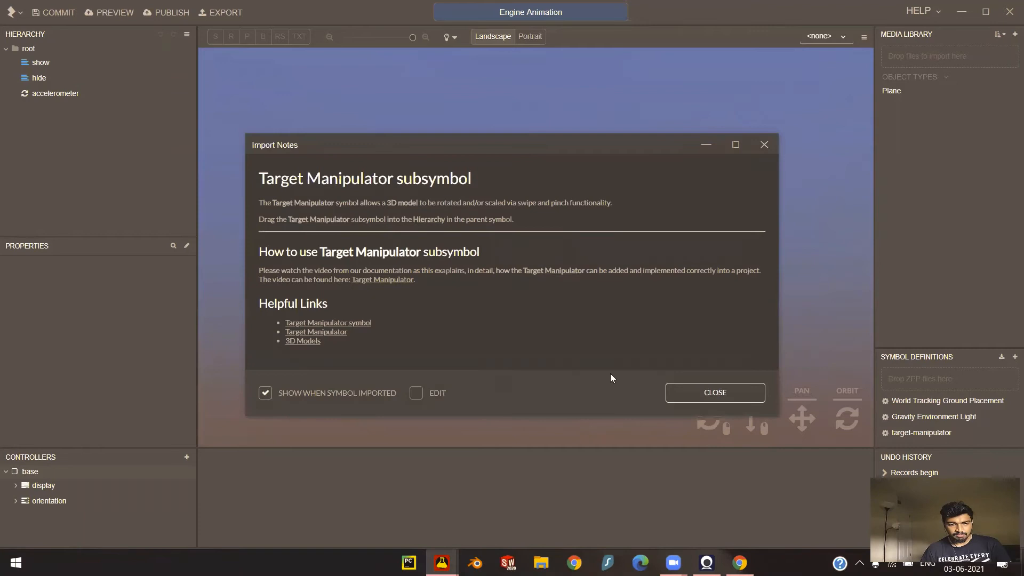
{"action": "left_click", "coordinate": [712, 392]}
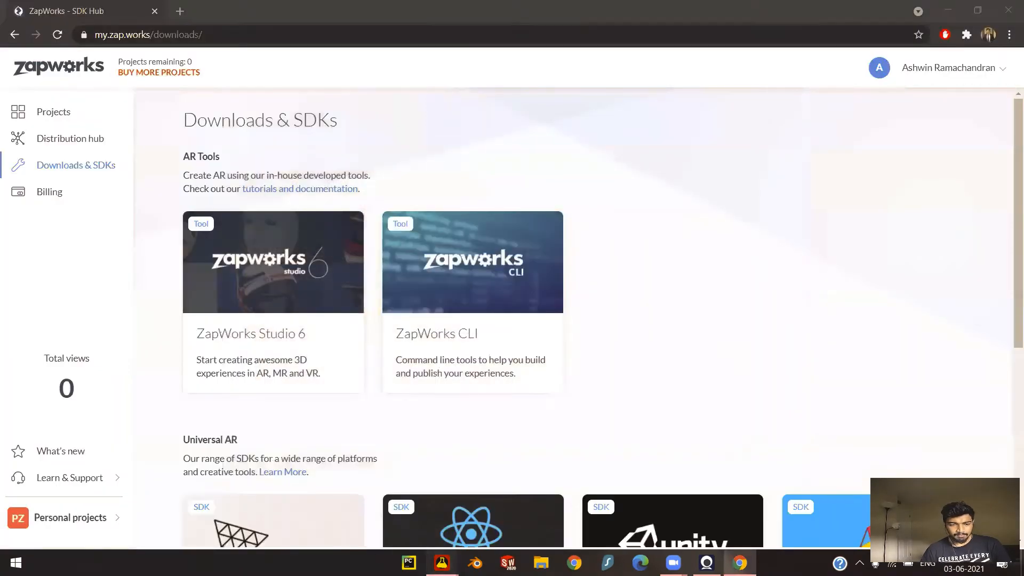
- Return to the Engine Animation project in ZapWorks Studio and arrange its window side by side with a new File Explorer window
{"action": "mouse_move", "coordinate": [442, 562]}
{"action": "left_click", "coordinate": [512, 492]}
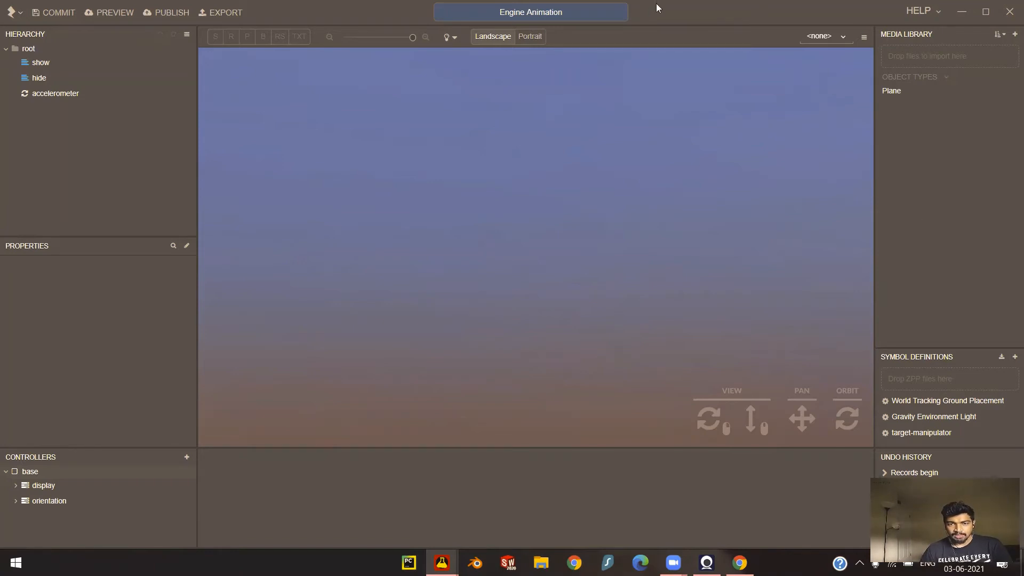
{"action": "left_click_drag", "start_coordinate": [657, 7], "coordinate": [1022, 107]}
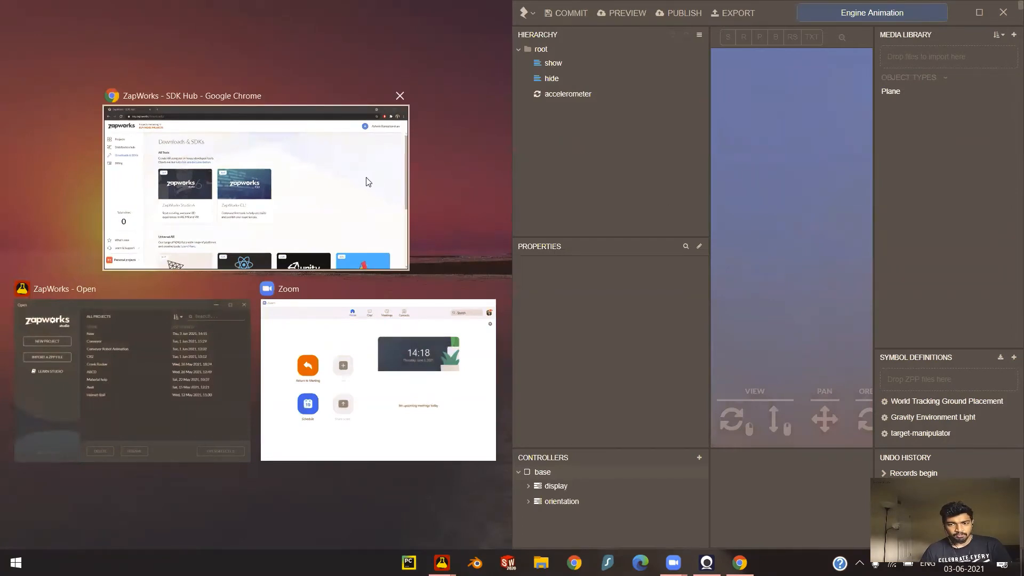
{"action": "left_click", "coordinate": [492, 147]}
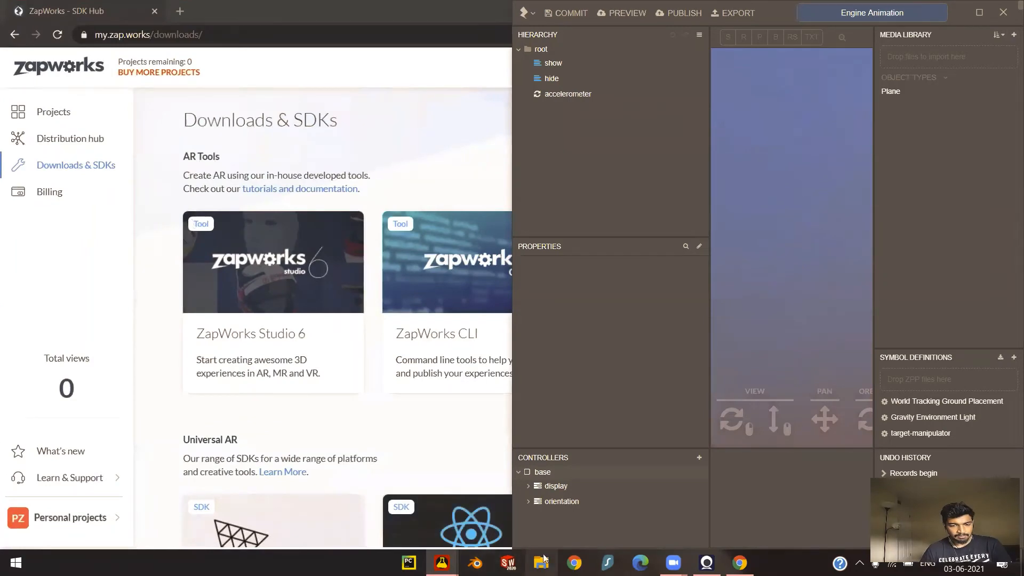
{"action": "left_click", "coordinate": [541, 562]}
{"action": "key", "text": "super+Left"}
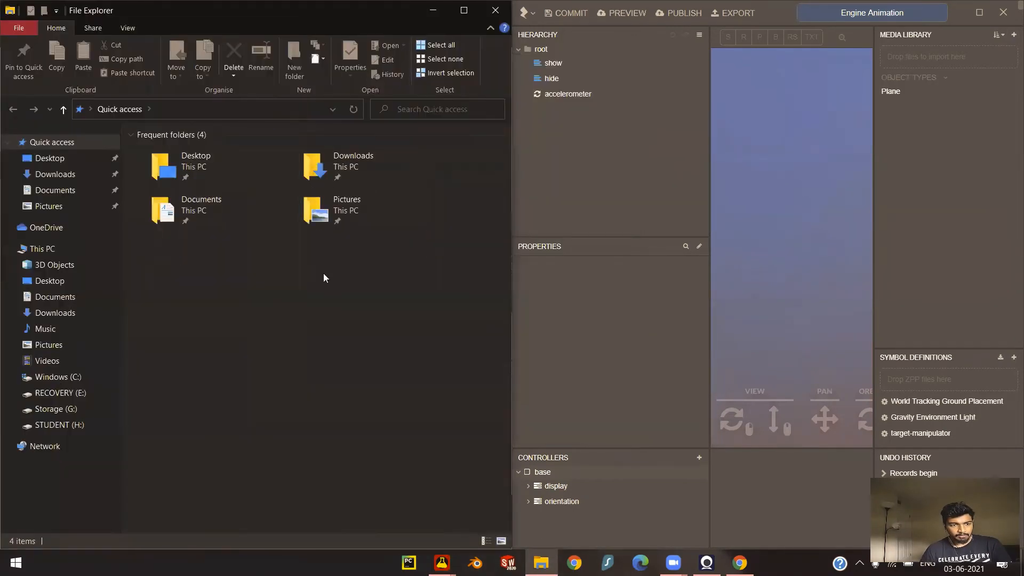
- Open the Zapworks Tutorials folder on the Desktop in File Explorer
{"action": "left_click", "coordinate": [54, 280]}
{"action": "right_click", "coordinate": [319, 179]}
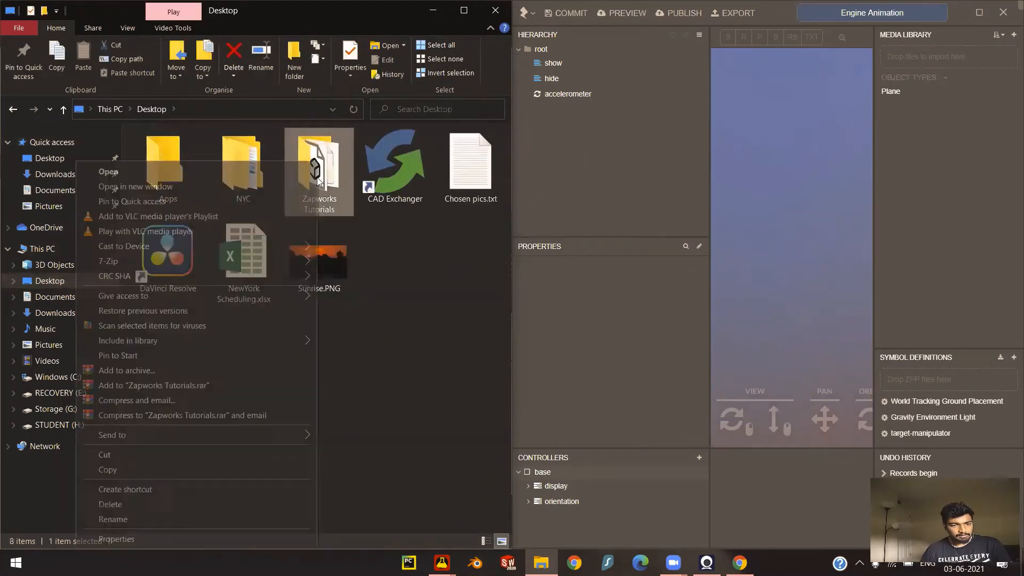
{"action": "left_click", "coordinate": [333, 197]}
{"action": "left_click", "coordinate": [372, 255]}
{"action": "double_click", "coordinate": [332, 196]}
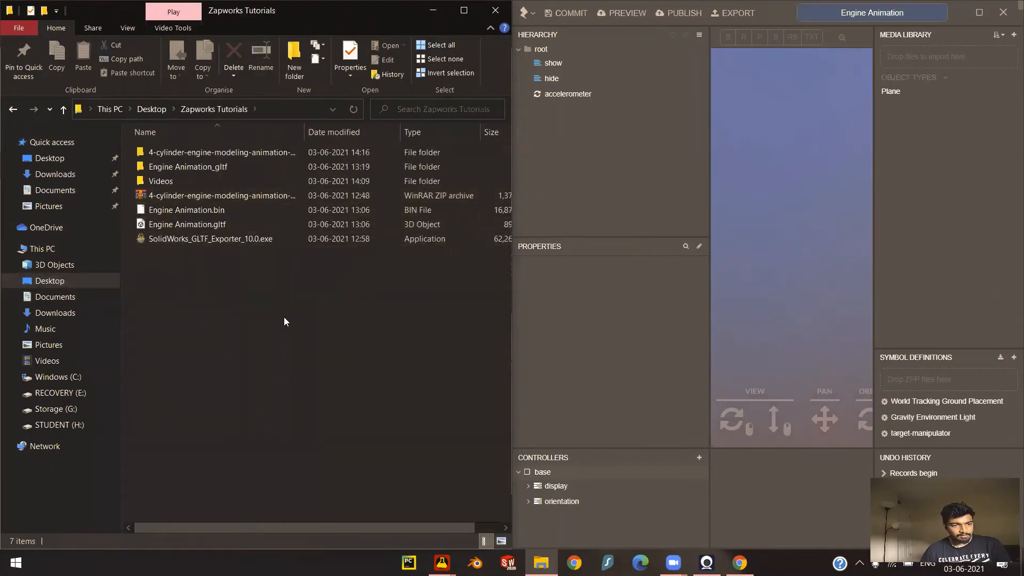
- Import Engine Animation.bin and Engine Animation.gltf together as a 3D symbol named Engine Animation, using the Physically Based Rendering Material
{"action": "left_click", "coordinate": [212, 211]}
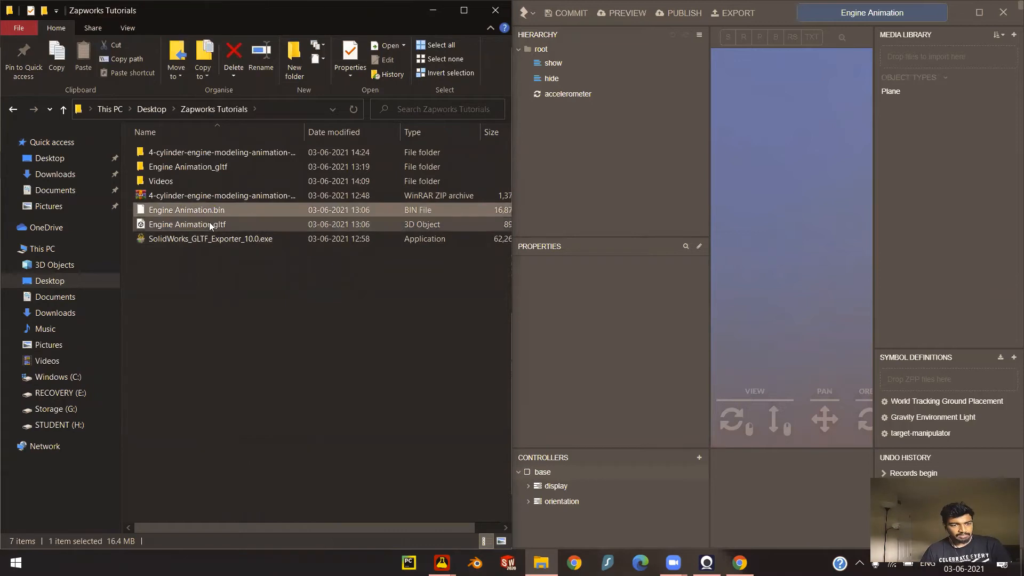
{"action": "left_click", "coordinate": [209, 221]}
{"action": "left_click", "coordinate": [261, 296]}
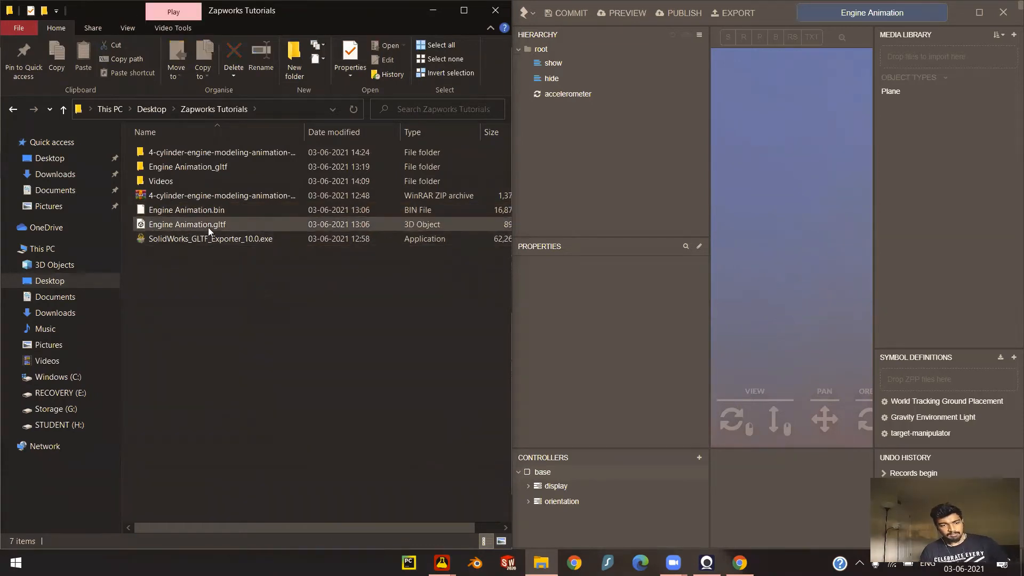
{"action": "left_click", "coordinate": [202, 211]}
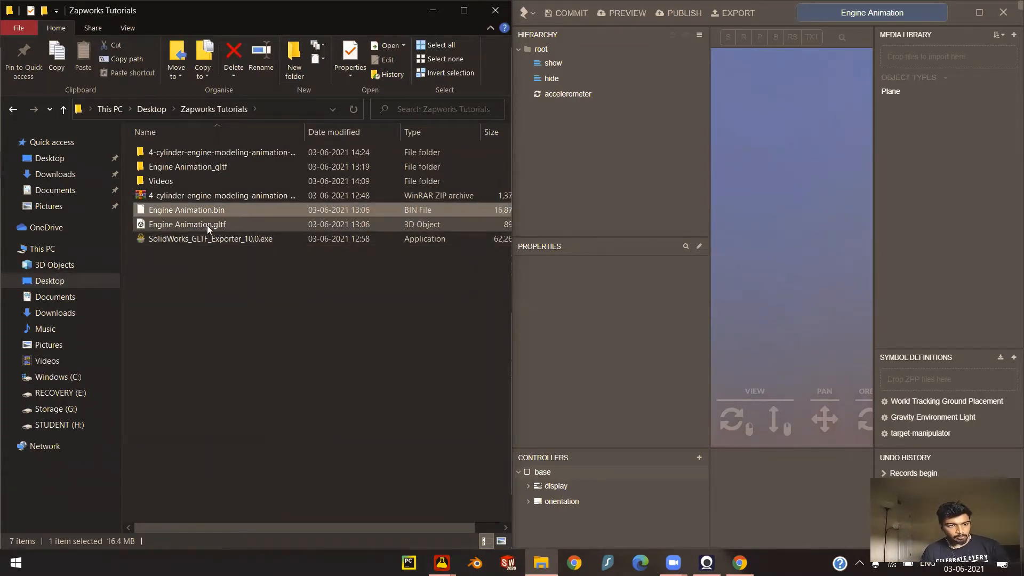
{"action": "left_click", "coordinate": [205, 226], "text": "ctrl"}
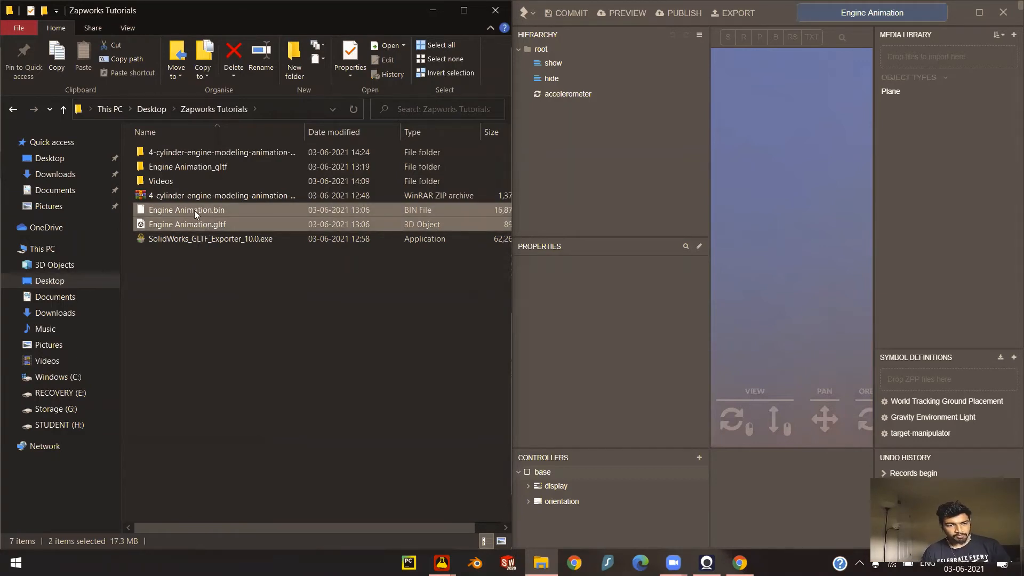
{"action": "left_click_drag", "start_coordinate": [194, 210], "coordinate": [940, 62]}
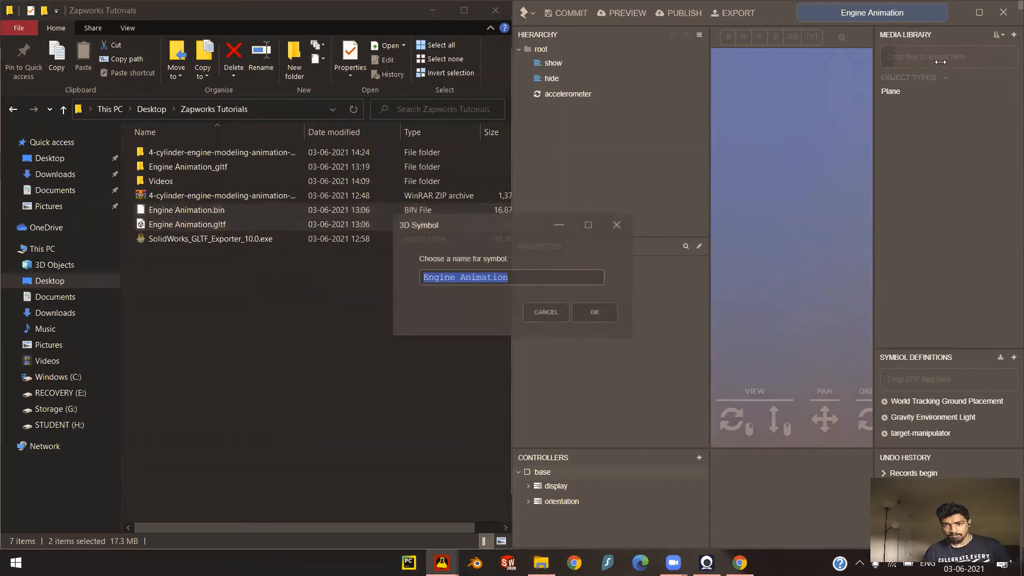
{"action": "left_click", "coordinate": [595, 312]}
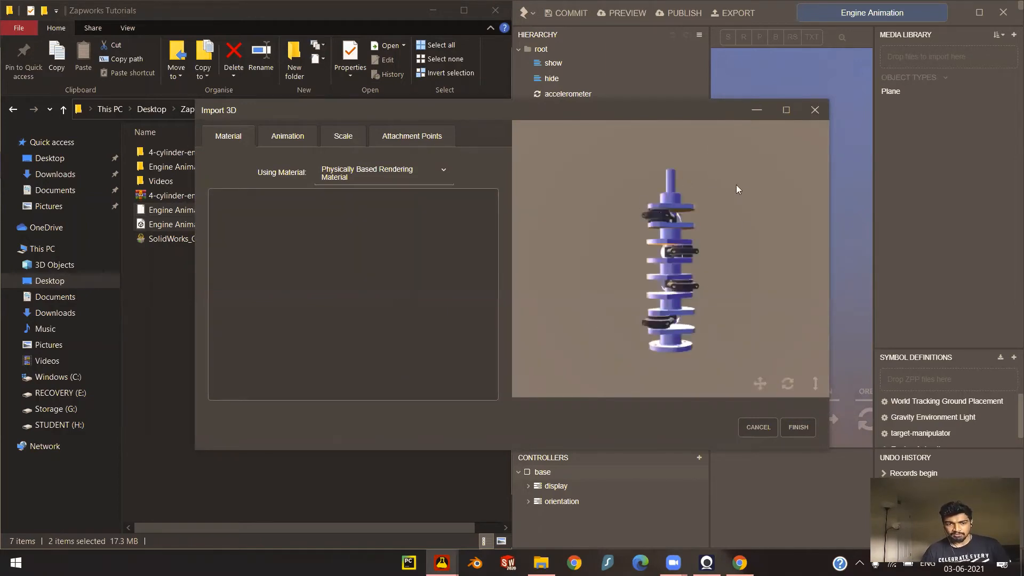
{"action": "left_click", "coordinate": [990, 6]}
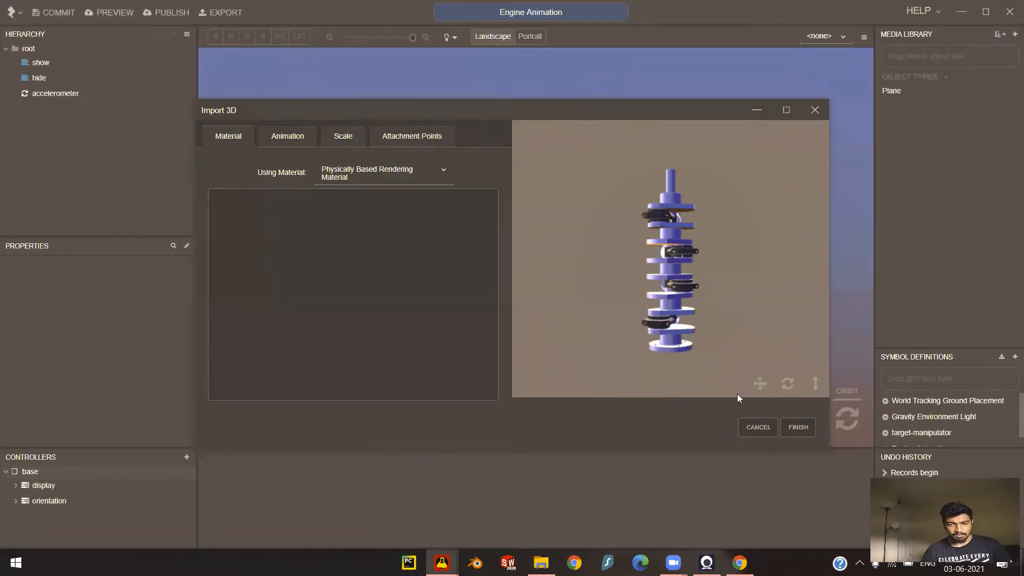
{"action": "left_click", "coordinate": [803, 428]}
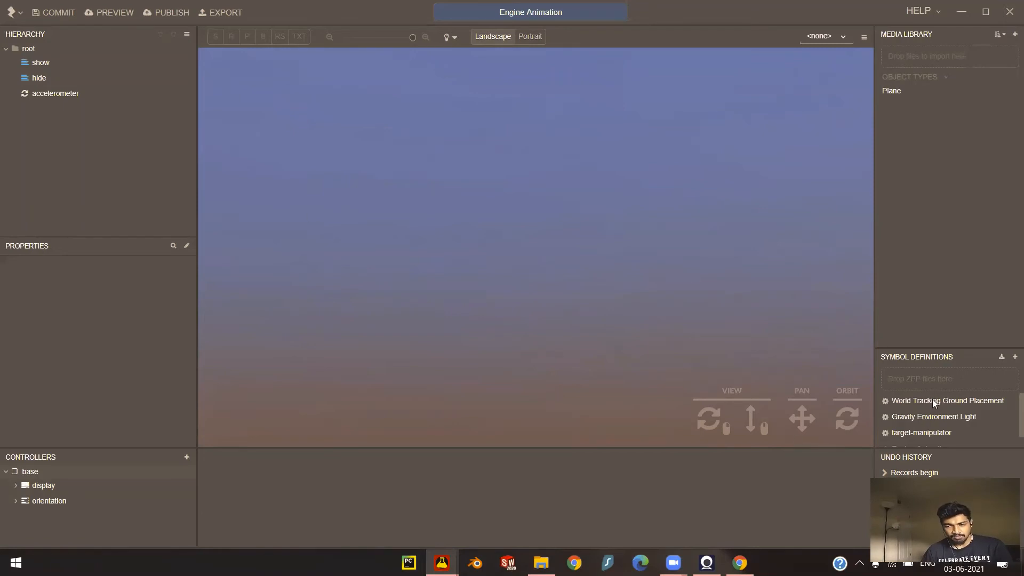
- Insert World Tracking Ground Placement under root in the hierarchy and nest the target-manipulator symbol inside its Ground group
{"action": "left_click_drag", "start_coordinate": [864, 399], "coordinate": [51, 53]}
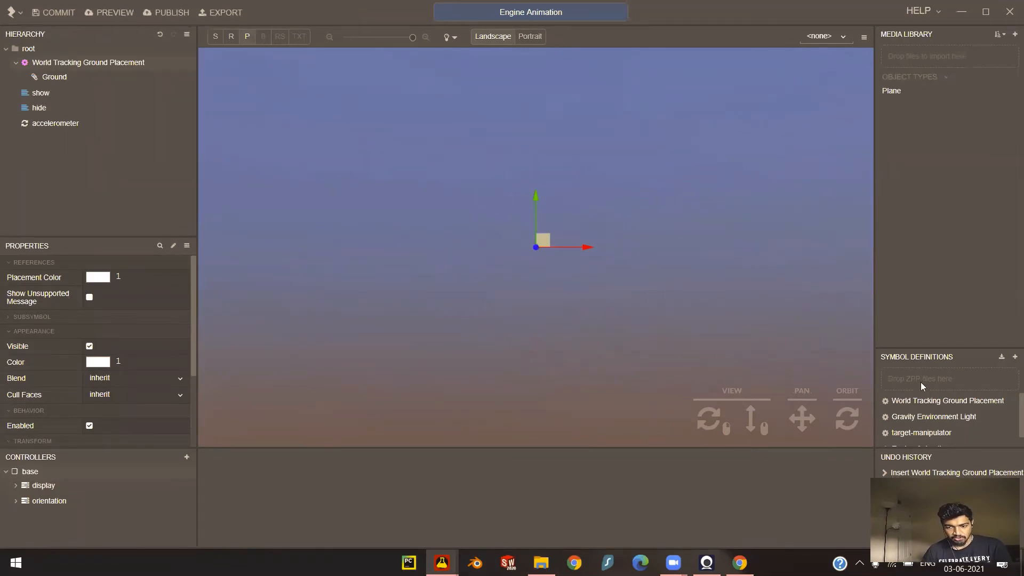
{"action": "left_click", "coordinate": [920, 433]}
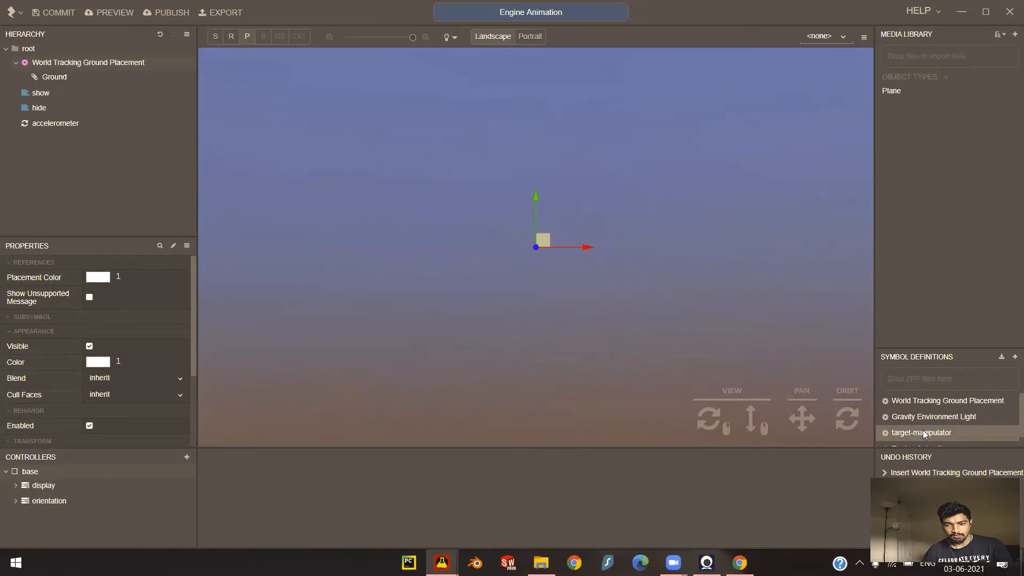
{"action": "left_click_drag", "start_coordinate": [925, 435], "coordinate": [90, 80]}
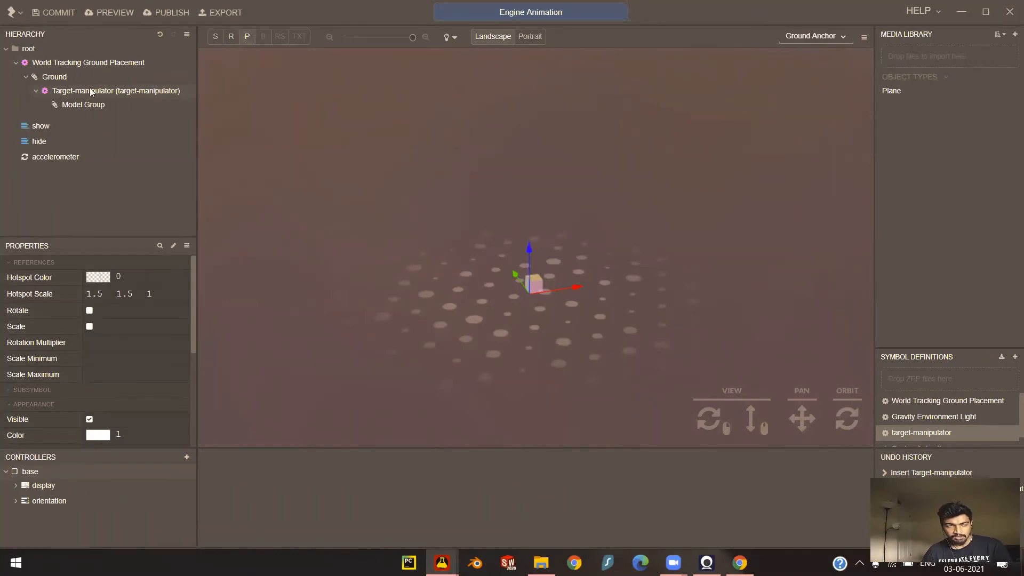
- Nest the Gravity Environment Light symbol inside the Ground group of World Tracking Ground Placement
{"action": "scroll", "coordinate": [920, 423], "scroll_direction": "down", "scroll_amount": 1}
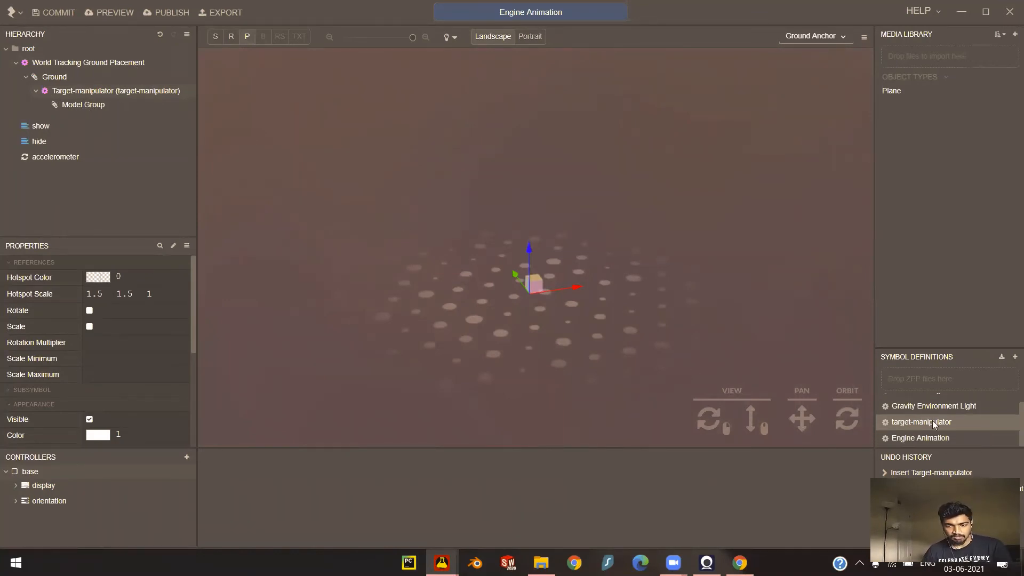
{"action": "scroll", "coordinate": [927, 423], "scroll_direction": "up", "scroll_amount": 1}
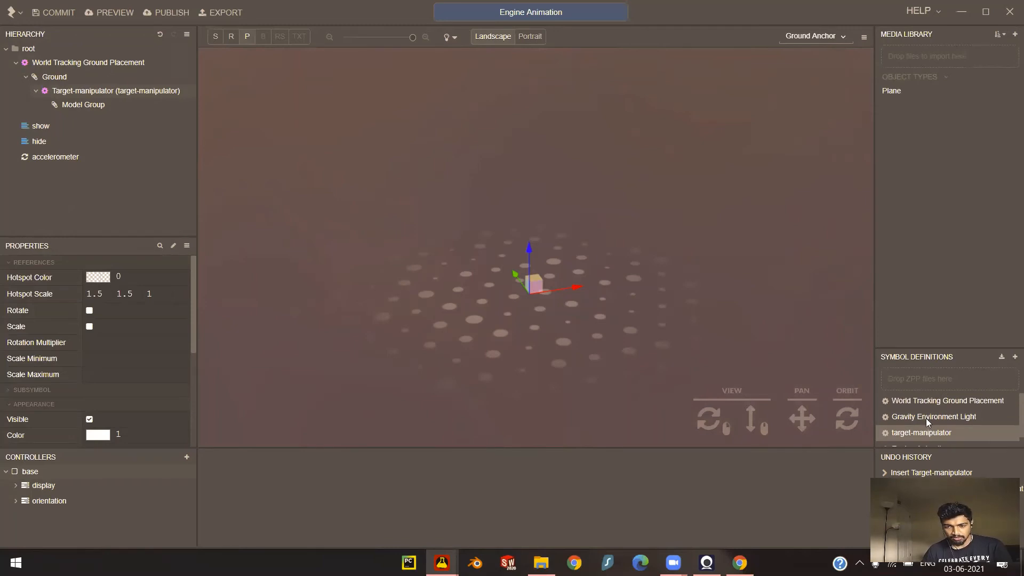
{"action": "left_click_drag", "start_coordinate": [940, 416], "coordinate": [94, 88]}
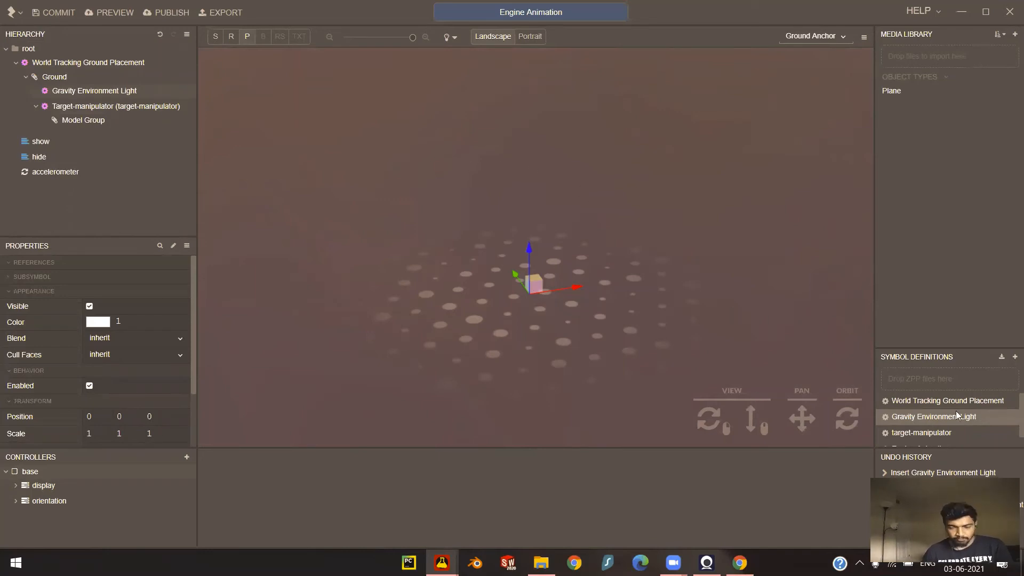
- Enlarge the symbol definitions area and nest the Engine Animation symbol inside the target manipulator's Model Group
{"action": "scroll", "coordinate": [931, 431], "scroll_direction": "down", "scroll_amount": 1}
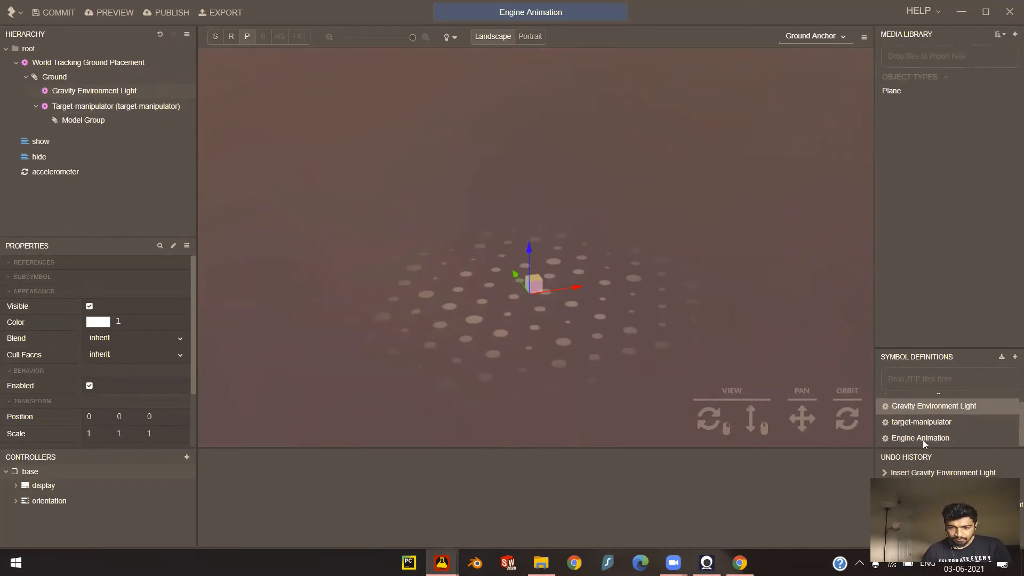
{"action": "left_click", "coordinate": [913, 437]}
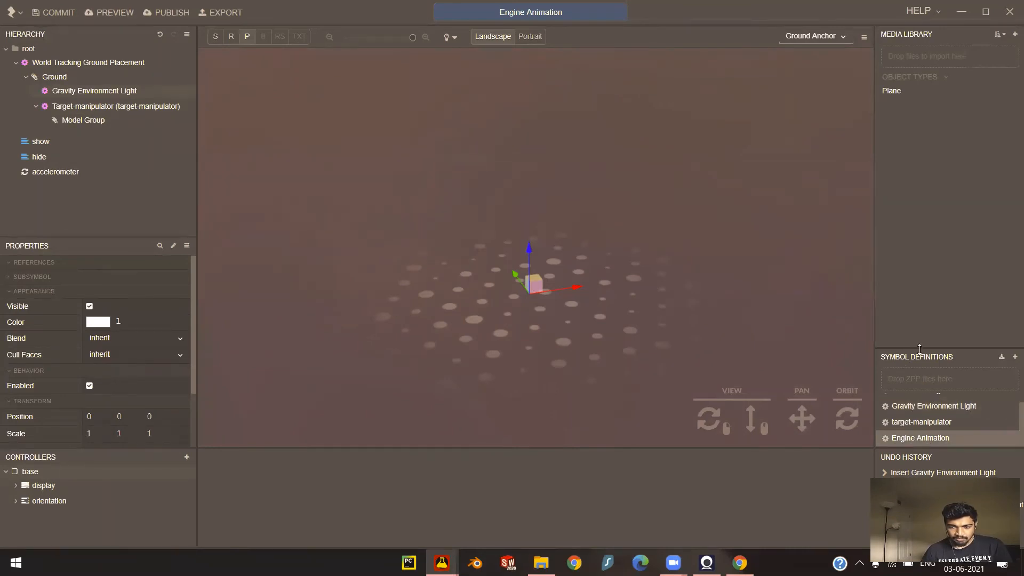
{"action": "left_click_drag", "start_coordinate": [920, 348], "coordinate": [924, 236]}
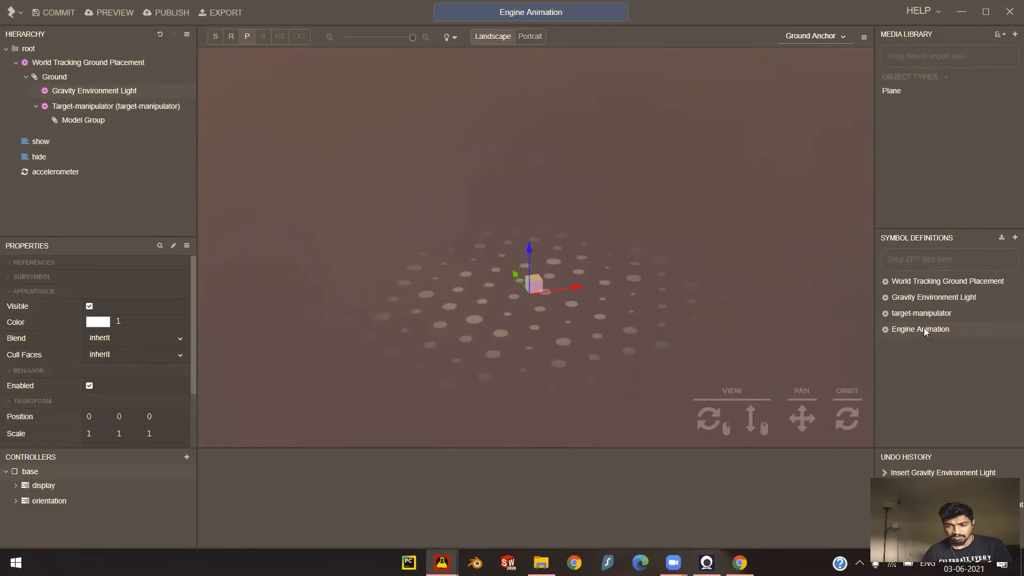
{"action": "left_click_drag", "start_coordinate": [923, 328], "coordinate": [98, 132]}
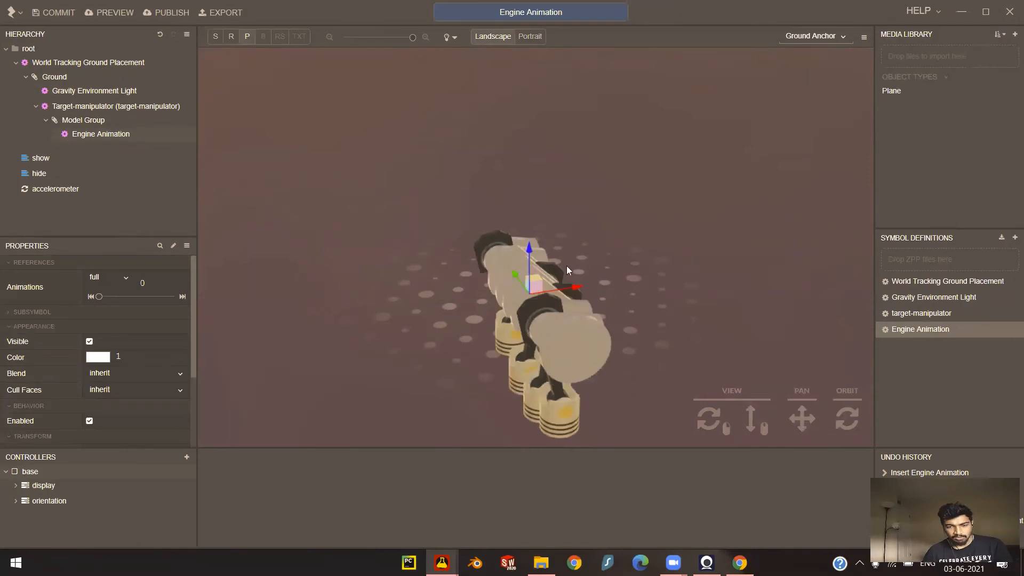
{"action": "scroll", "coordinate": [671, 334], "scroll_direction": "down", "scroll_amount": 1}
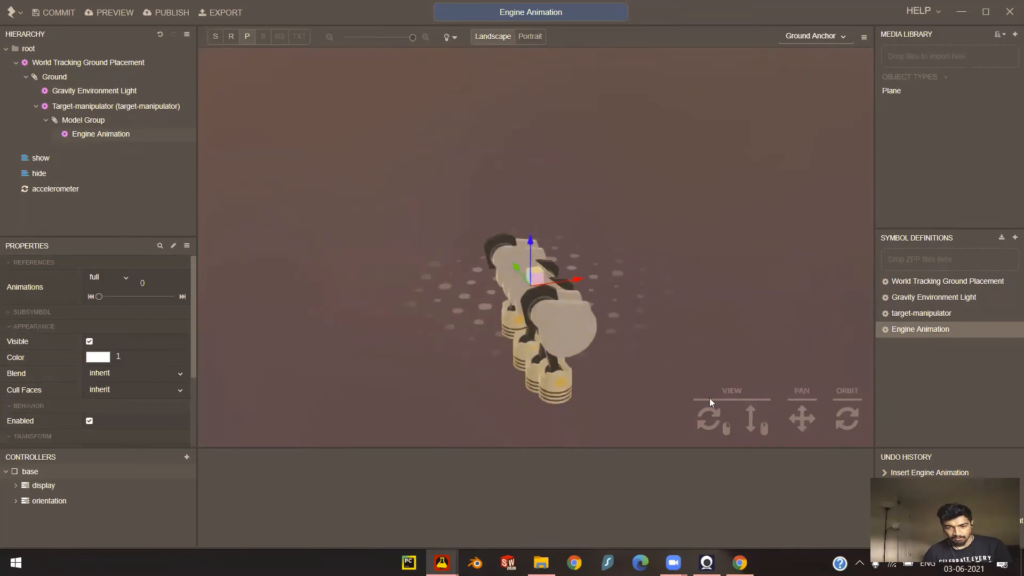
{"action": "scroll", "coordinate": [582, 345], "scroll_direction": "up", "scroll_amount": 3}
{"action": "scroll", "coordinate": [647, 326], "scroll_direction": "down", "scroll_amount": 4}
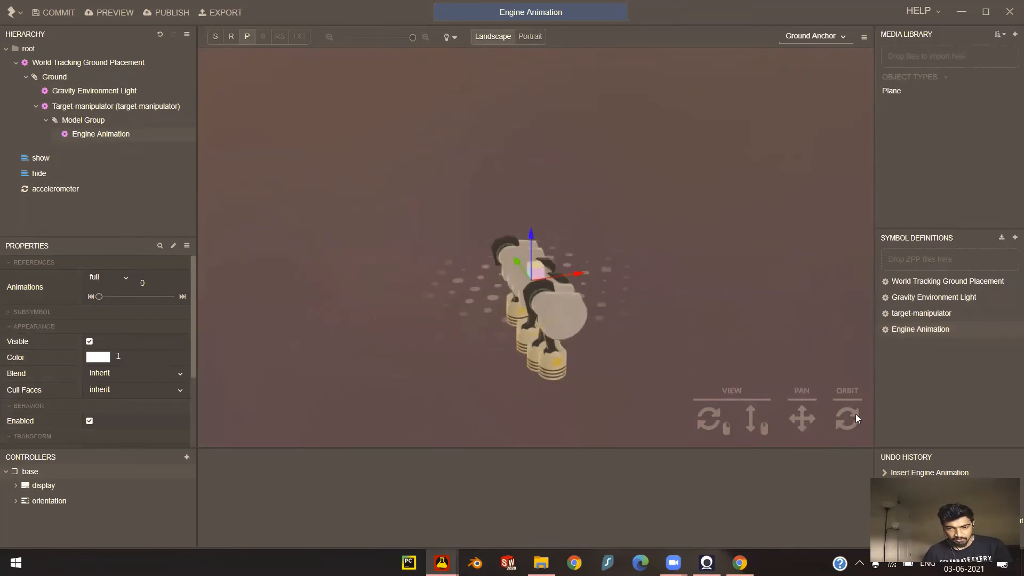
- Scrub the Engine Animation symbol's full animation through to its end and reset it to the start
{"action": "mouse_move", "coordinate": [847, 419]}
{"action": "left_mouse_down"}
{"action": "mouse_move", "coordinate": [666, 394]}
{"action": "mouse_move", "coordinate": [691, 442]}
{"action": "mouse_move", "coordinate": [843, 435]}
{"action": "mouse_move", "coordinate": [821, 423]}
{"action": "mouse_move", "coordinate": [856, 435]}
{"action": "mouse_move", "coordinate": [859, 421]}
{"action": "mouse_move", "coordinate": [842, 426]}
{"action": "mouse_move", "coordinate": [851, 417]}
{"action": "left_mouse_up"}
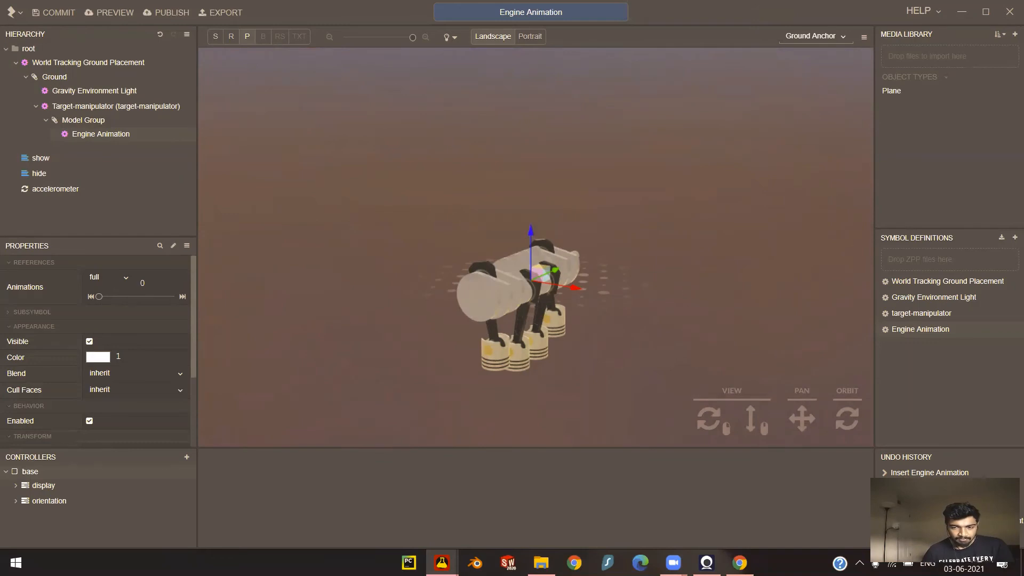
{"action": "middle_click_drag", "start_coordinate": [548, 295], "coordinate": [548, 318]}
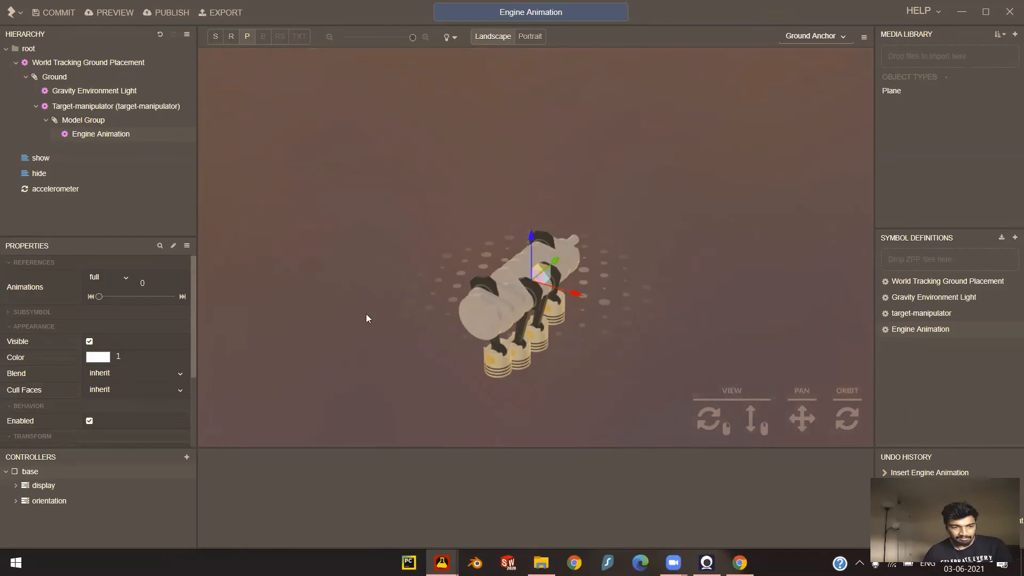
{"action": "left_click_drag", "start_coordinate": [843, 417], "coordinate": [850, 406]}
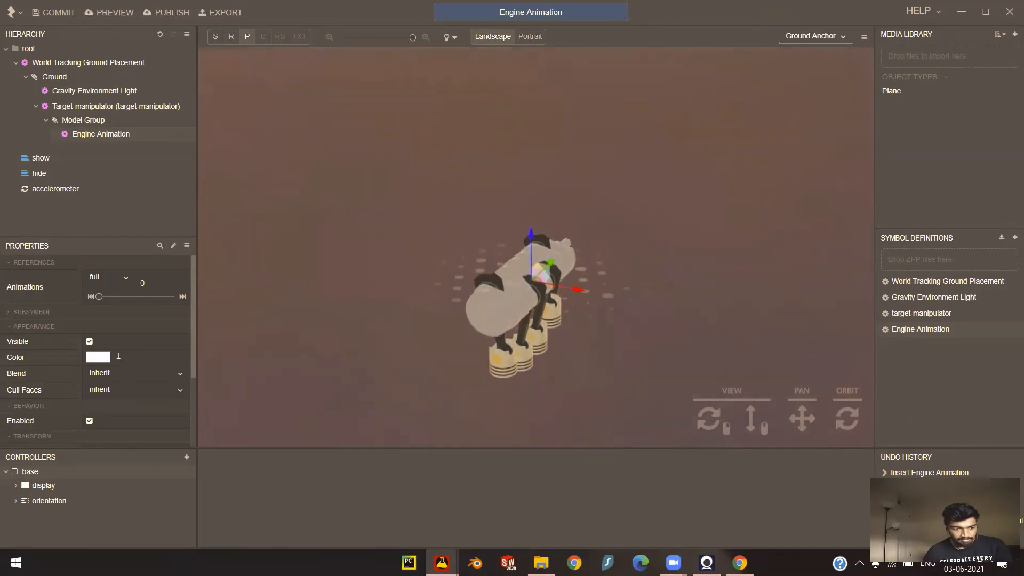
{"action": "scroll", "coordinate": [102, 320], "scroll_direction": "down", "scroll_amount": 2}
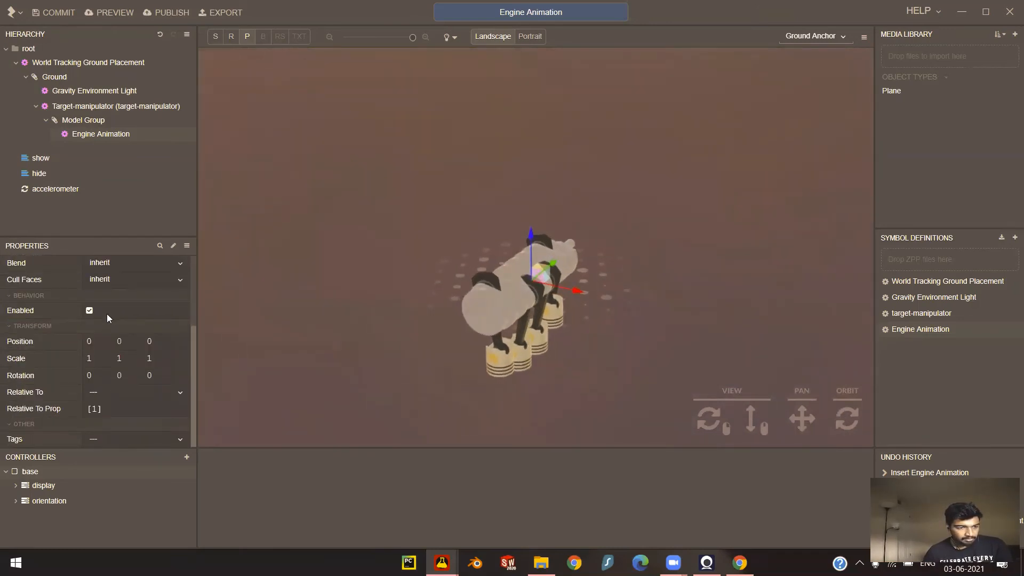
{"action": "scroll", "coordinate": [107, 314], "scroll_direction": "up", "scroll_amount": 3}
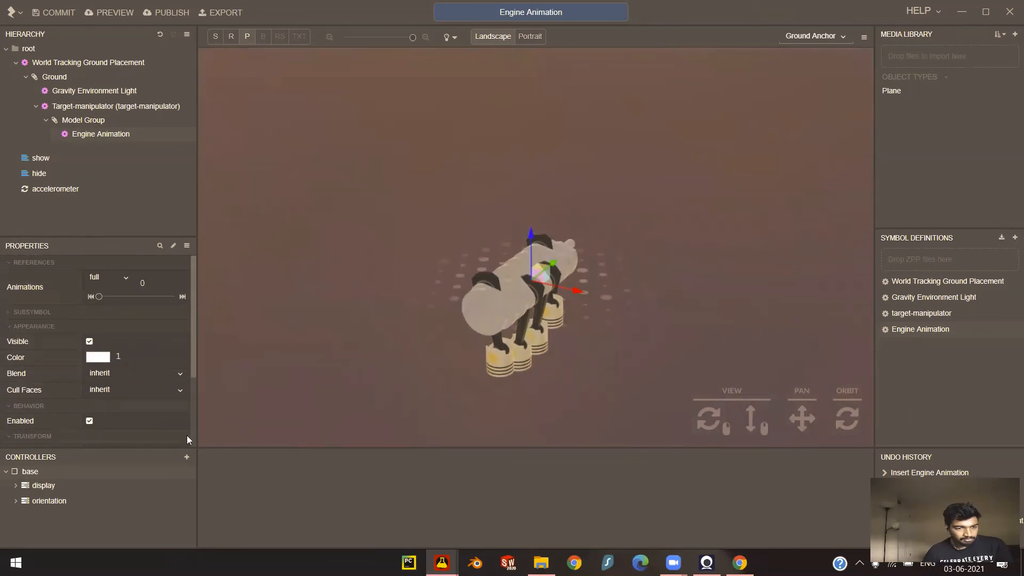
{"action": "left_click", "coordinate": [96, 134]}
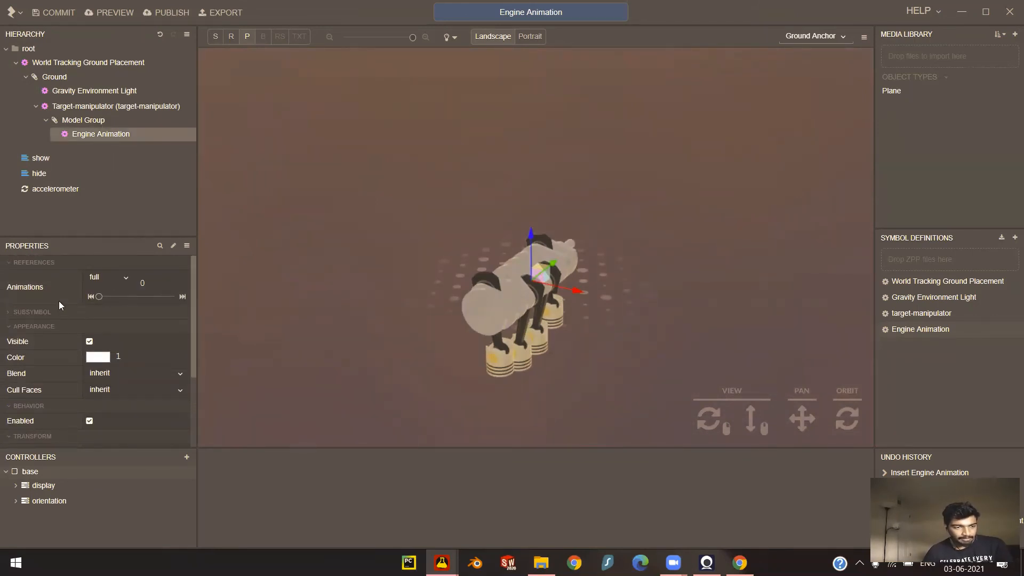
{"action": "left_click_drag", "start_coordinate": [99, 297], "coordinate": [175, 298]}
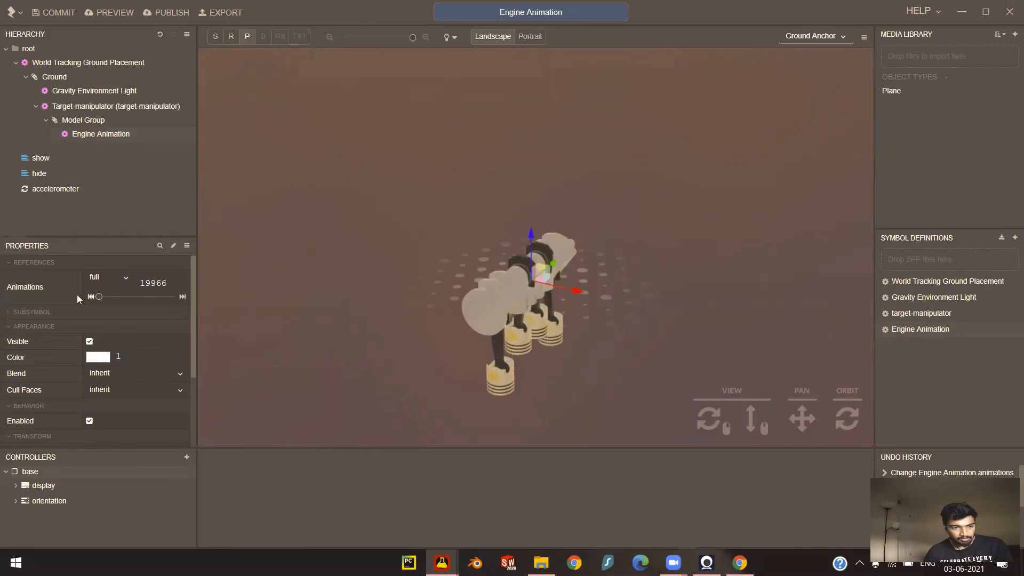
{"action": "left_click_drag", "start_coordinate": [136, 298], "coordinate": [179, 289]}
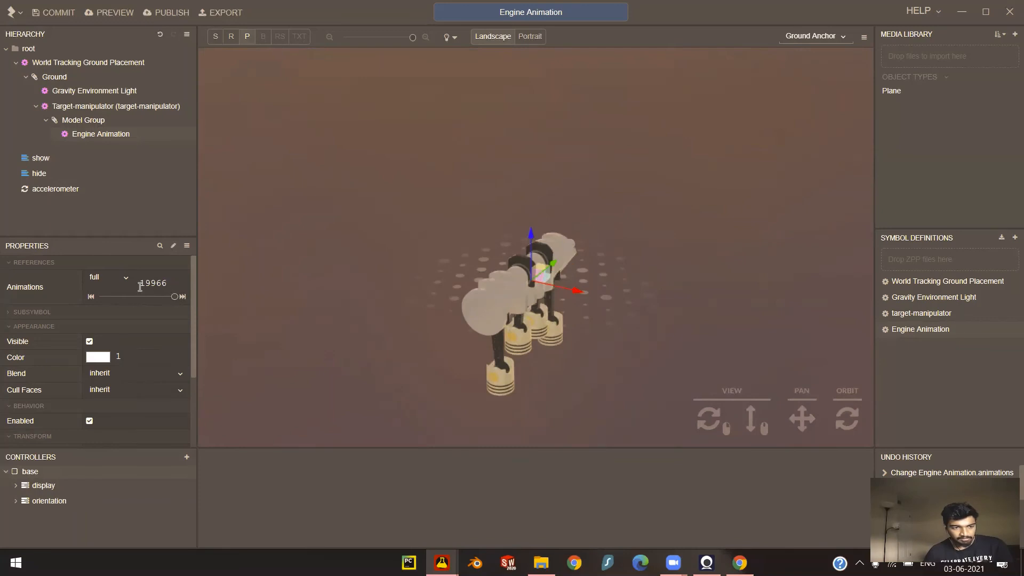
{"action": "left_click", "coordinate": [174, 296]}
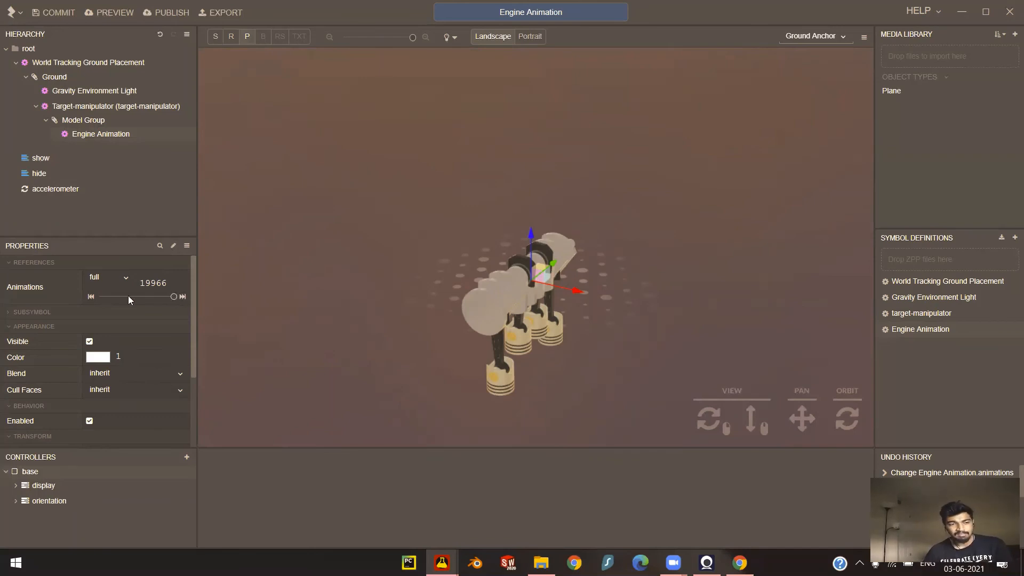
{"action": "left_click", "coordinate": [91, 297]}
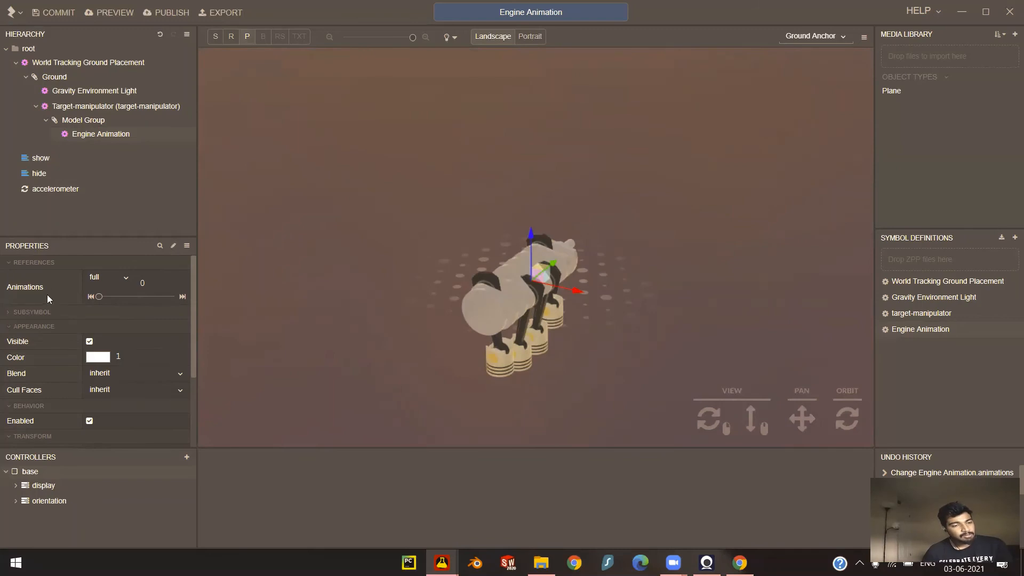
- Examine the Transform properties of the Engine Animation symbol, going through its scale and rotation values
{"action": "scroll", "coordinate": [48, 295], "scroll_direction": "down", "scroll_amount": 2}
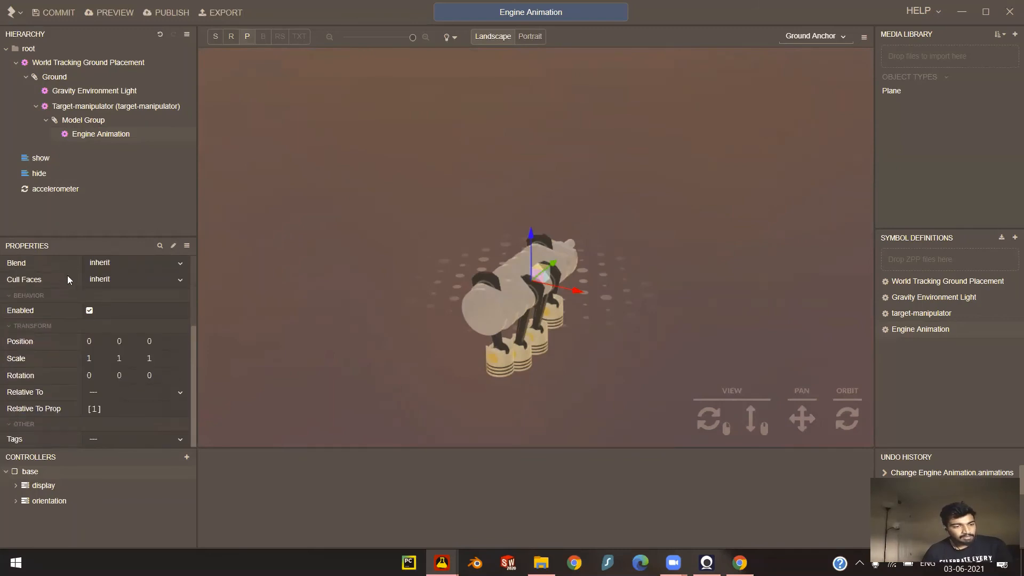
{"action": "left_click", "coordinate": [10, 327]}
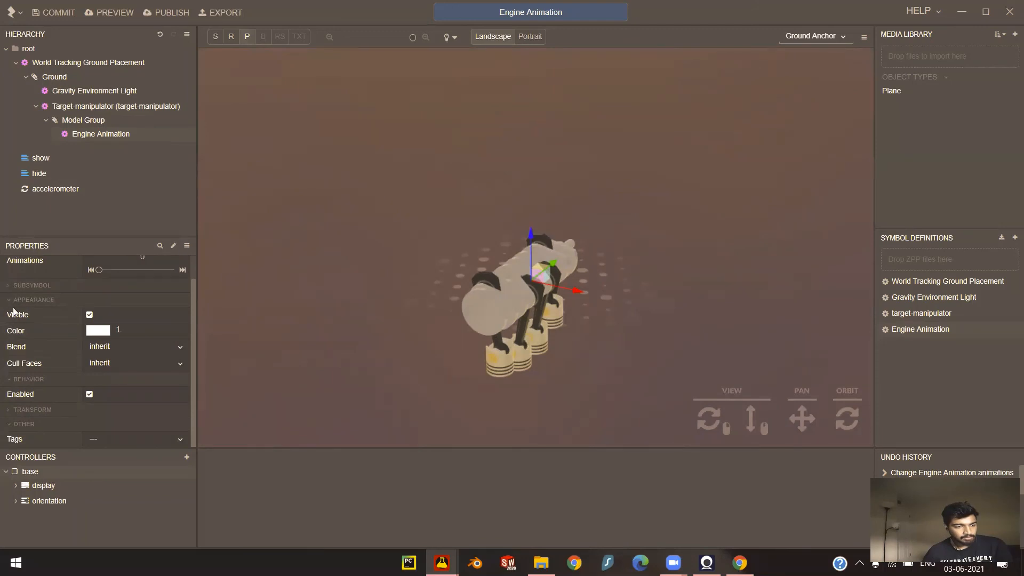
{"action": "left_click", "coordinate": [11, 410]}
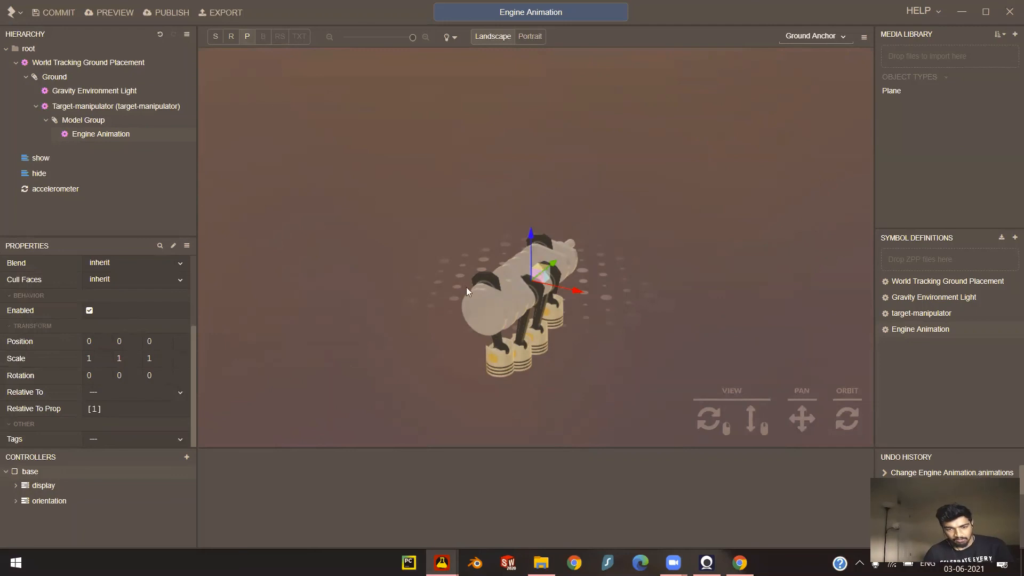
{"action": "left_click", "coordinate": [123, 358]}
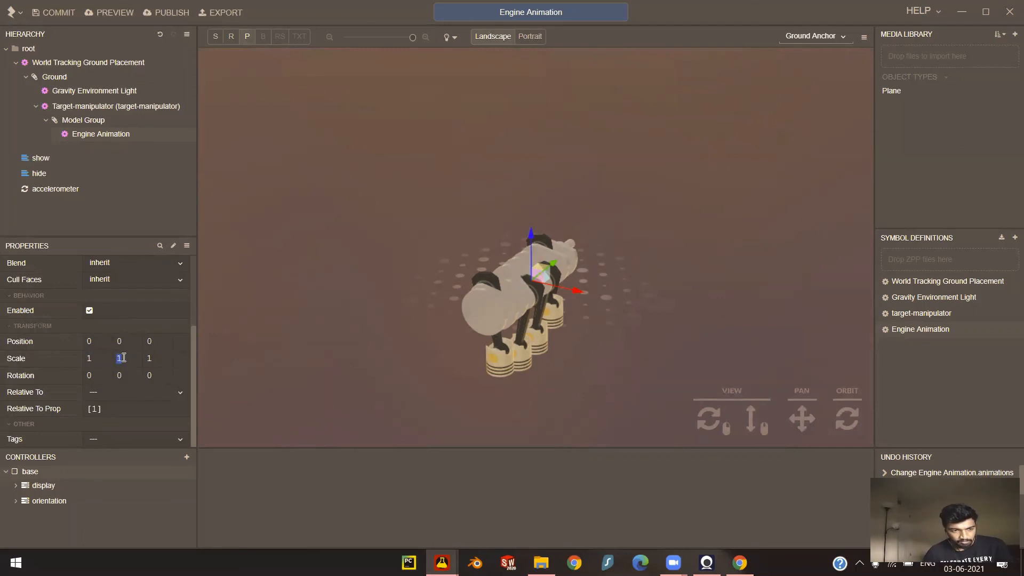
{"action": "left_click", "coordinate": [149, 358]}
{"action": "left_click", "coordinate": [90, 357]}
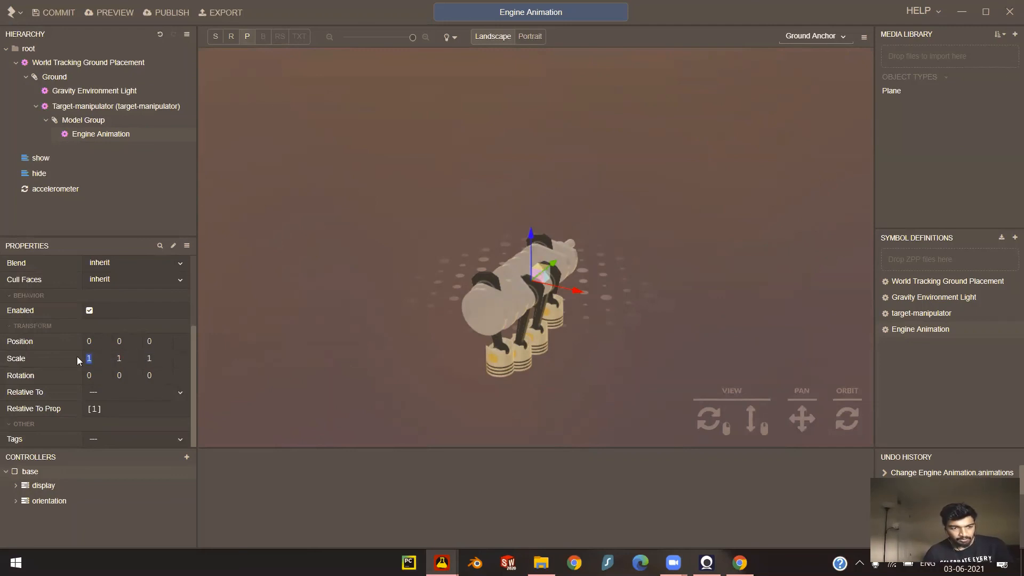
{"action": "left_click", "coordinate": [89, 374]}
{"action": "left_click", "coordinate": [148, 374]}
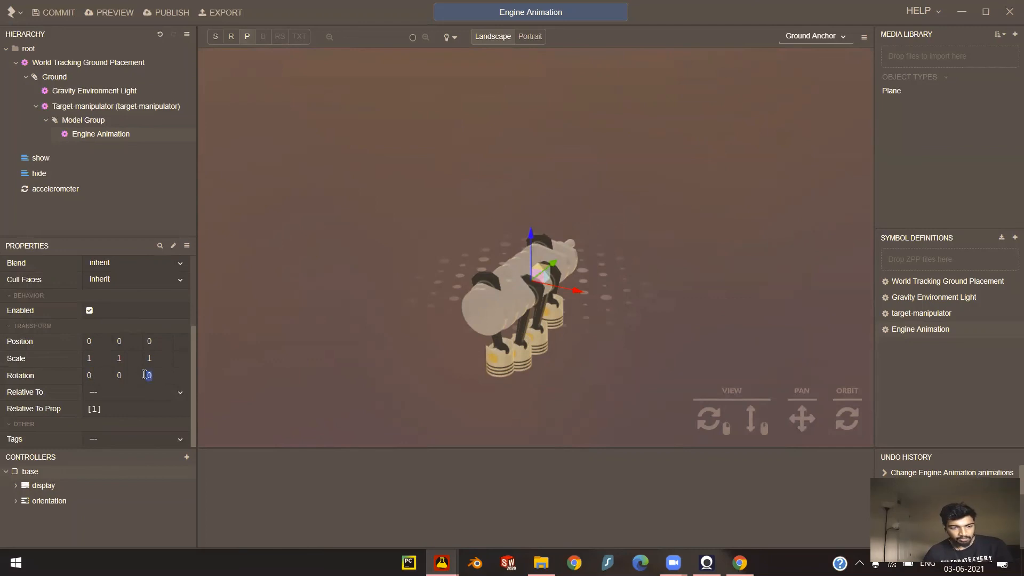
{"action": "left_click", "coordinate": [95, 373]}
{"action": "left_click", "coordinate": [158, 377]}
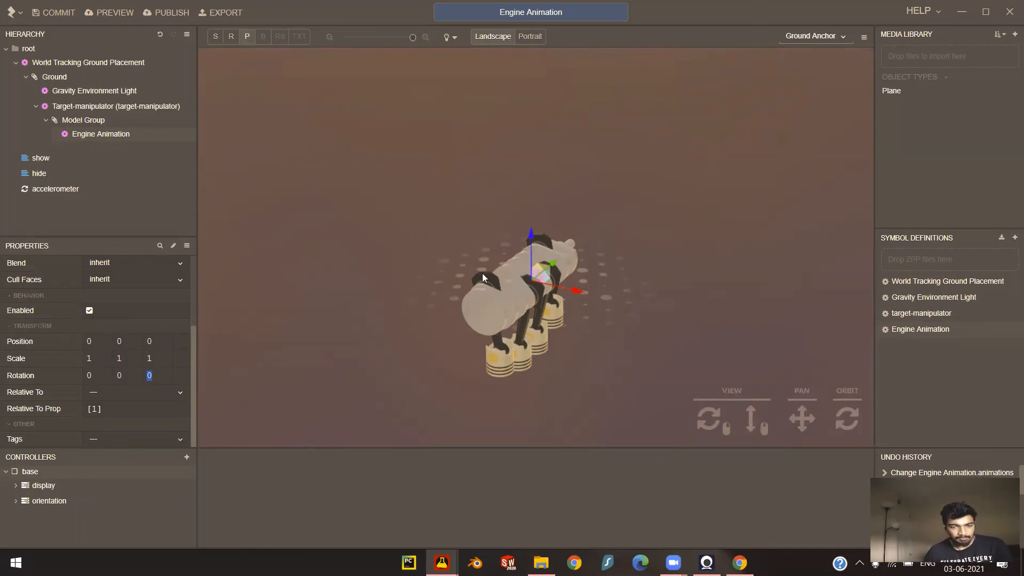
- Set the Engine Animation symbol's Y rotation to 180 and inspect the engine's orientation from several angles
{"action": "left_click", "coordinate": [121, 375]}
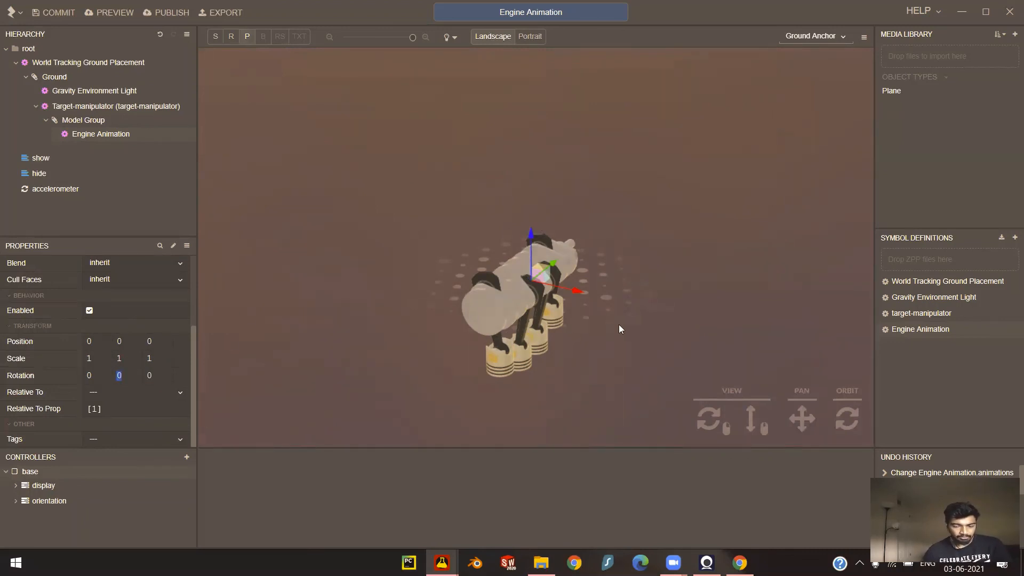
{"action": "type", "text": "180"}
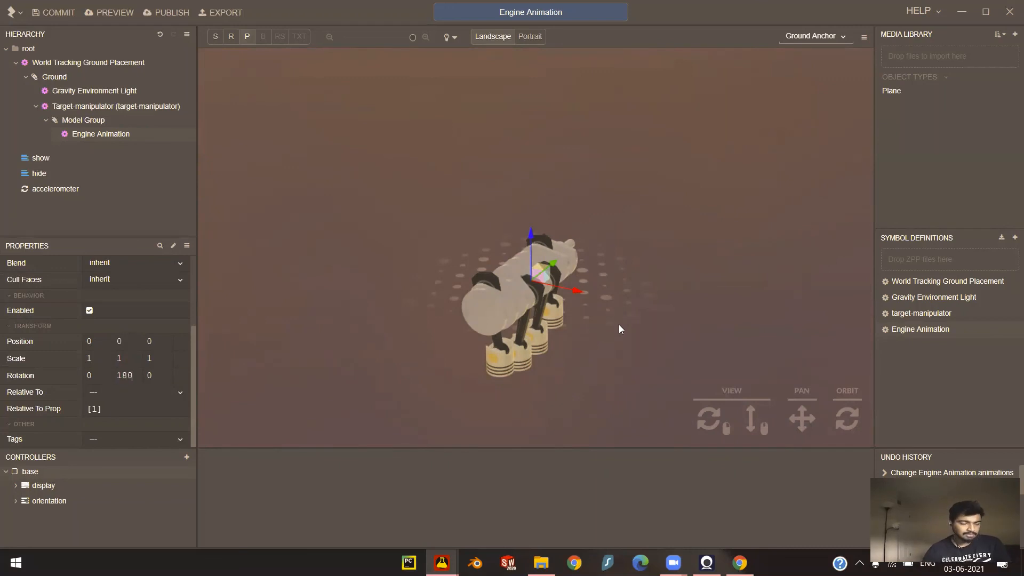
{"action": "key", "text": "Return"}
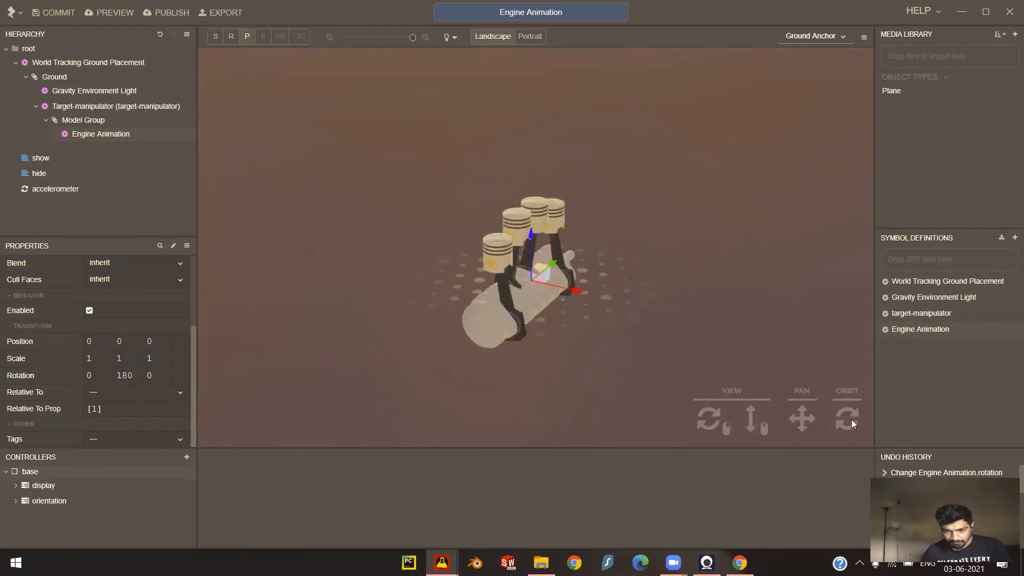
{"action": "left_click_drag", "start_coordinate": [851, 419], "coordinate": [786, 414]}
{"action": "left_click_drag", "start_coordinate": [855, 419], "coordinate": [888, 419]}
{"action": "left_click_drag", "start_coordinate": [799, 412], "coordinate": [661, 419]}
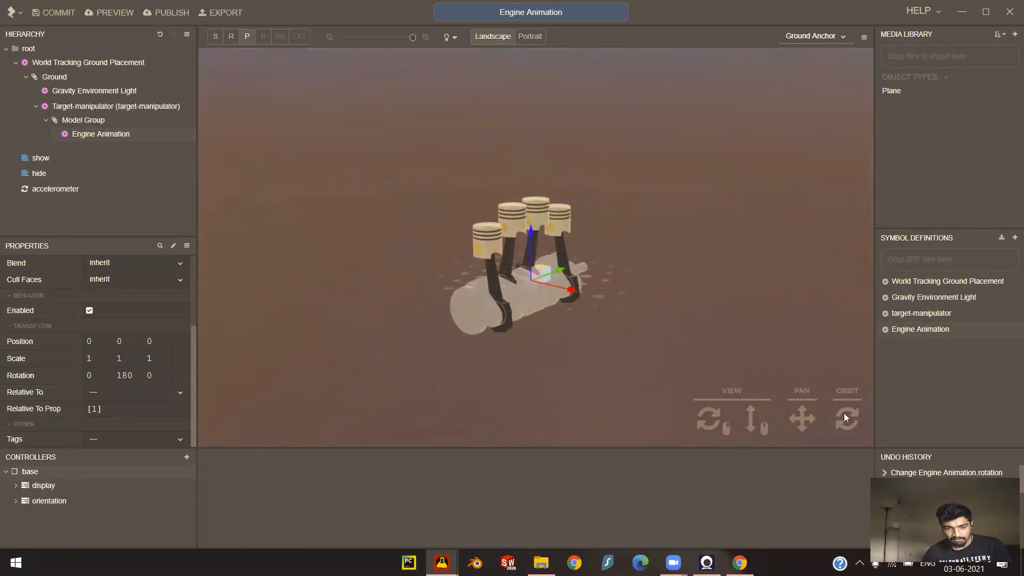
{"action": "left_click_drag", "start_coordinate": [847, 419], "coordinate": [816, 409]}
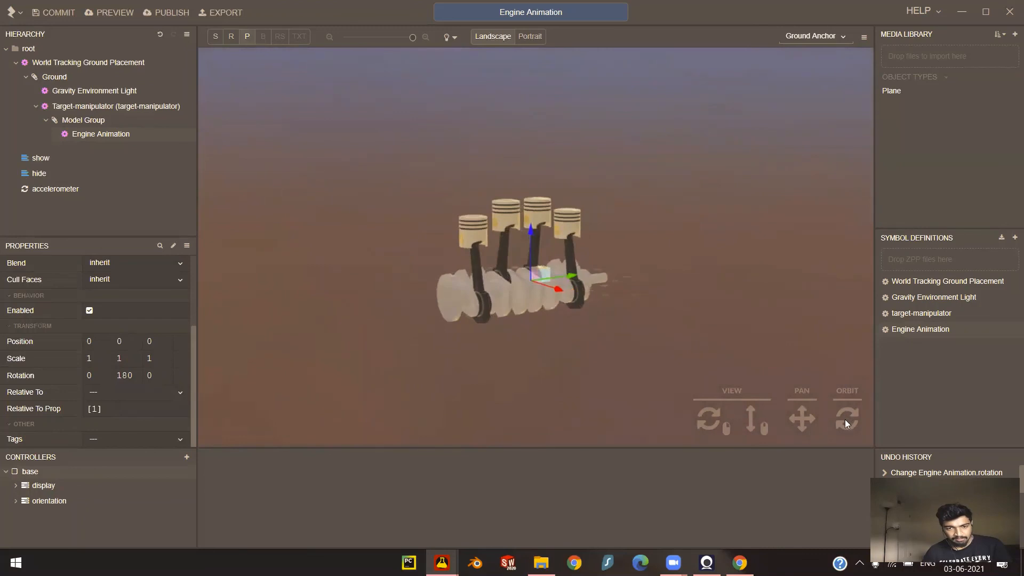